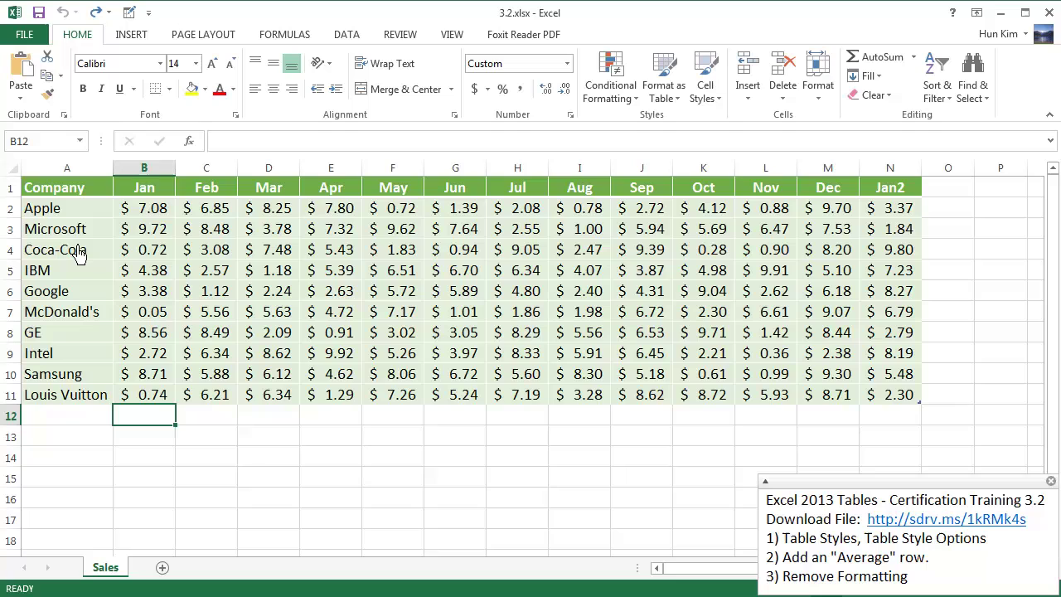
# Select the company sales table A1:N11 and apply the blue table style from the third row of the Medium group
pyautogui.click(81, 195)
pyautogui.moveTo(81, 203)
pyautogui.mouseDown()
pyautogui.moveTo(479, 280)
pyautogui.moveTo(691, 373)
pyautogui.moveTo(884, 409)
pyautogui.mouseUp()
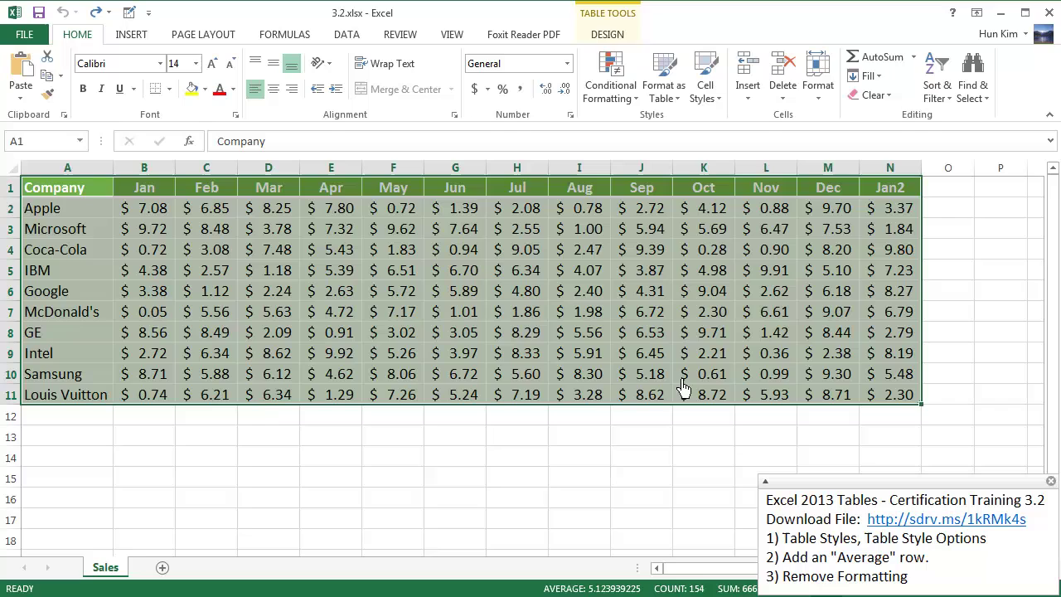
pyautogui.click(613, 41)
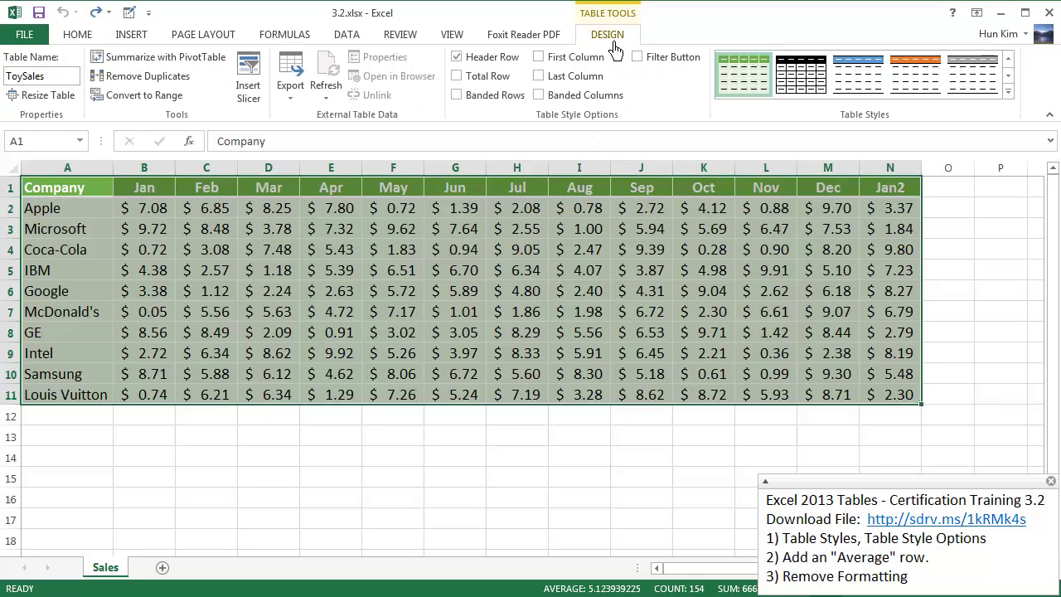
pyautogui.click(1007, 91)
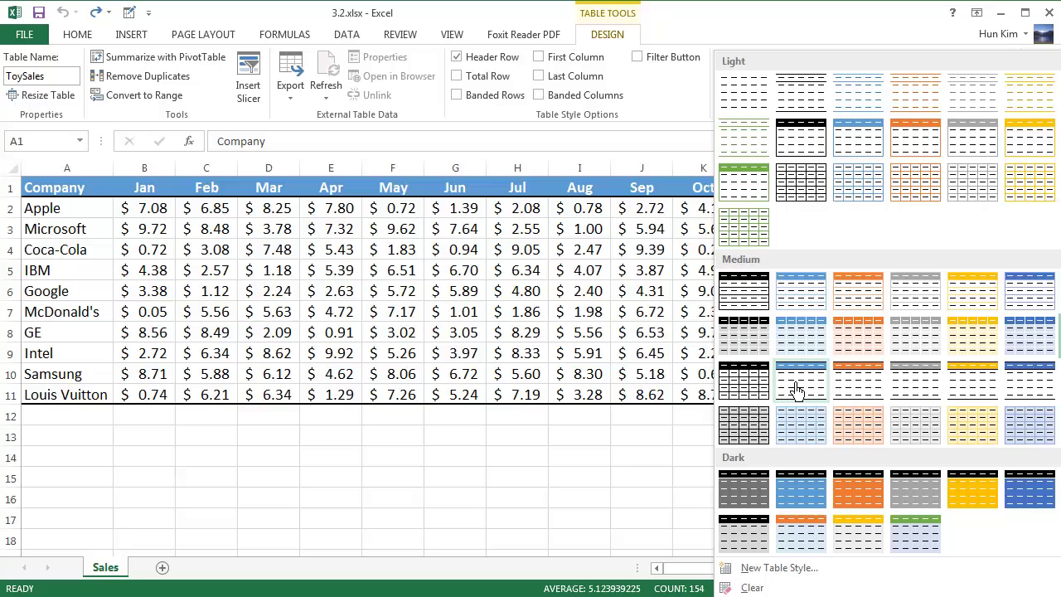
pyautogui.click(796, 390)
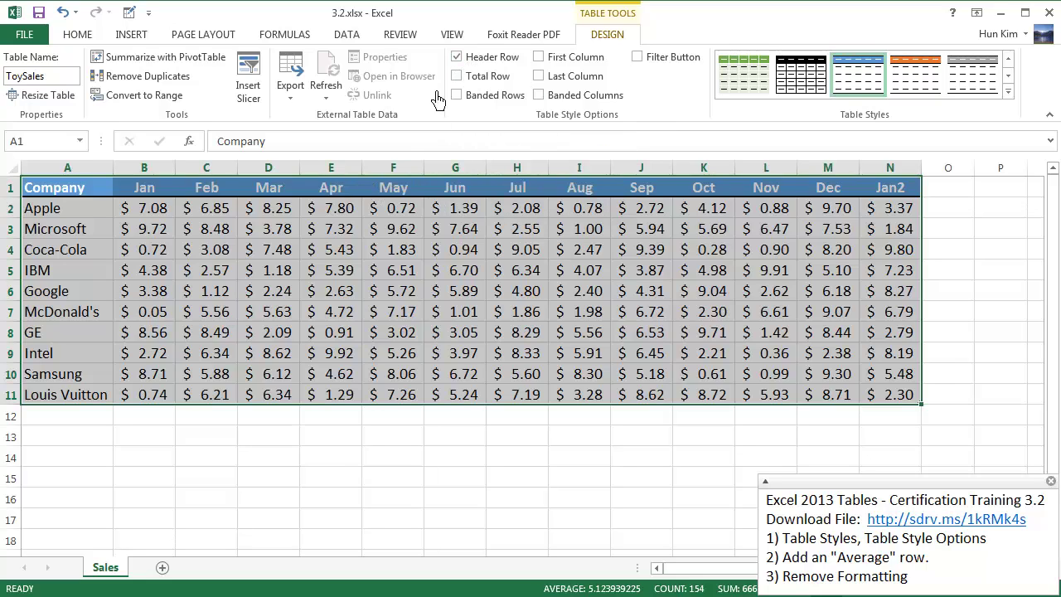
# Hide the table's header row and show it again with filter buttons
pyautogui.click(468, 63)
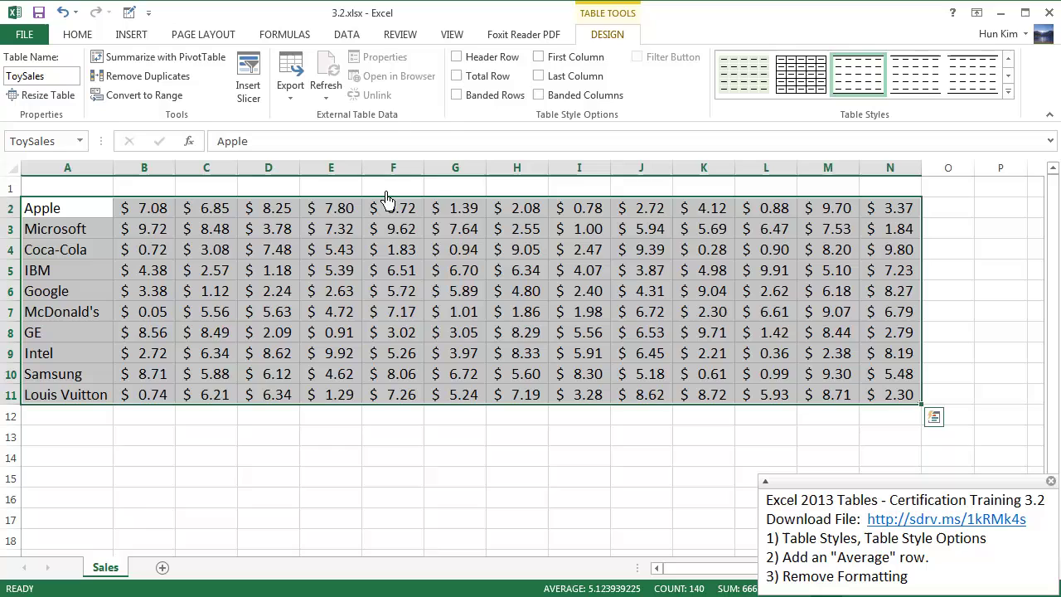
pyautogui.click(470, 65)
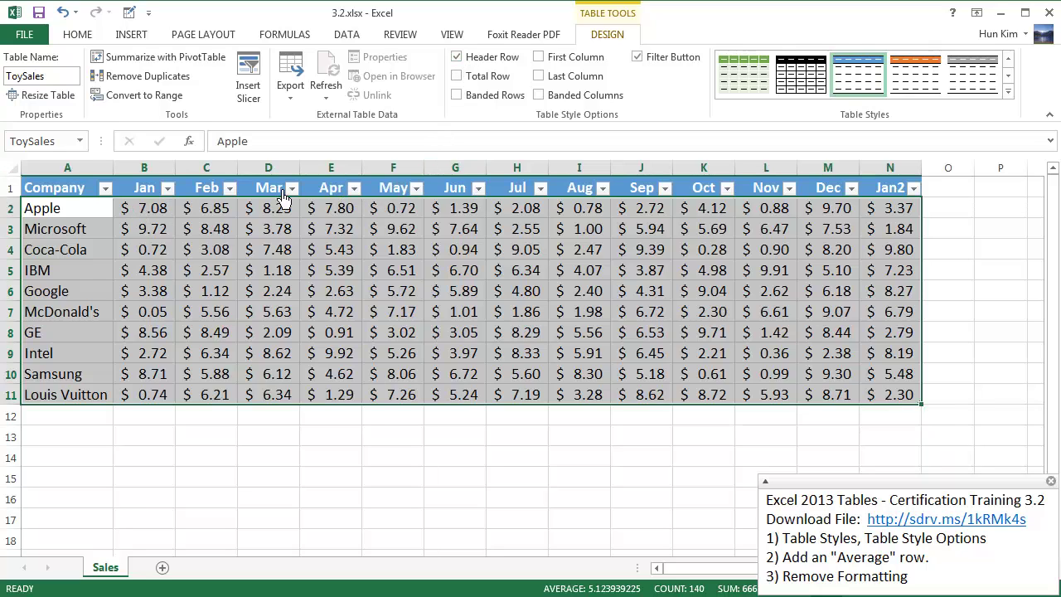
# Try the Total Row and Banded Rows options on the table, switching each on and back off
pyautogui.click(469, 78)
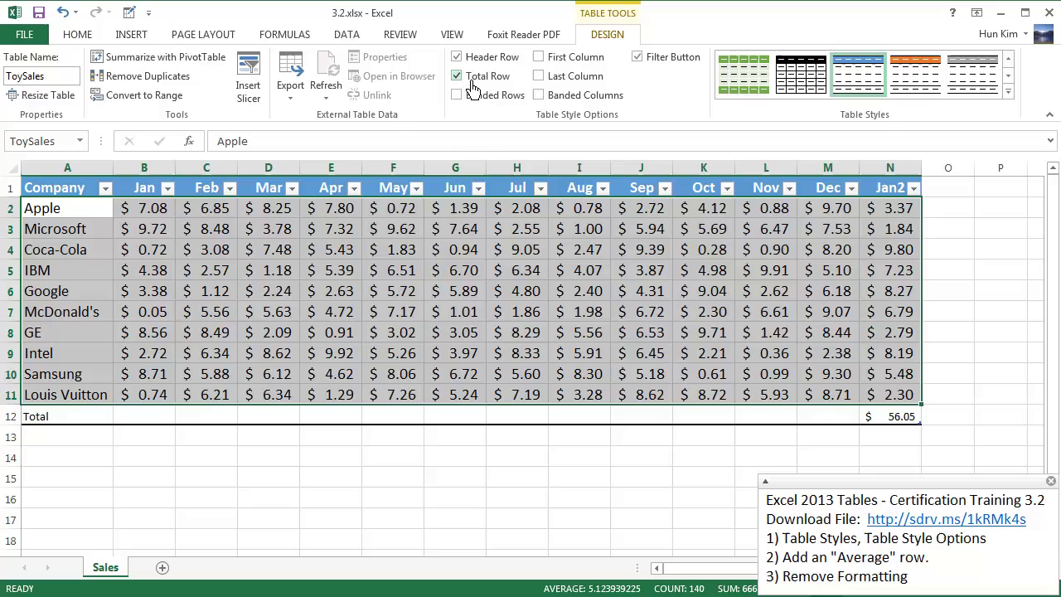
pyautogui.click(472, 81)
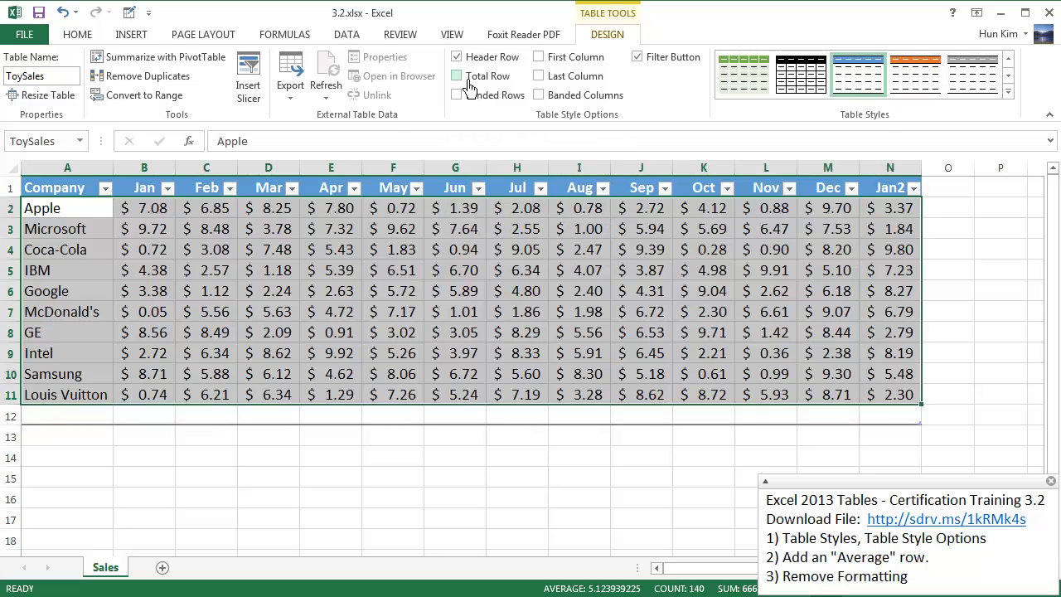
pyautogui.click(467, 103)
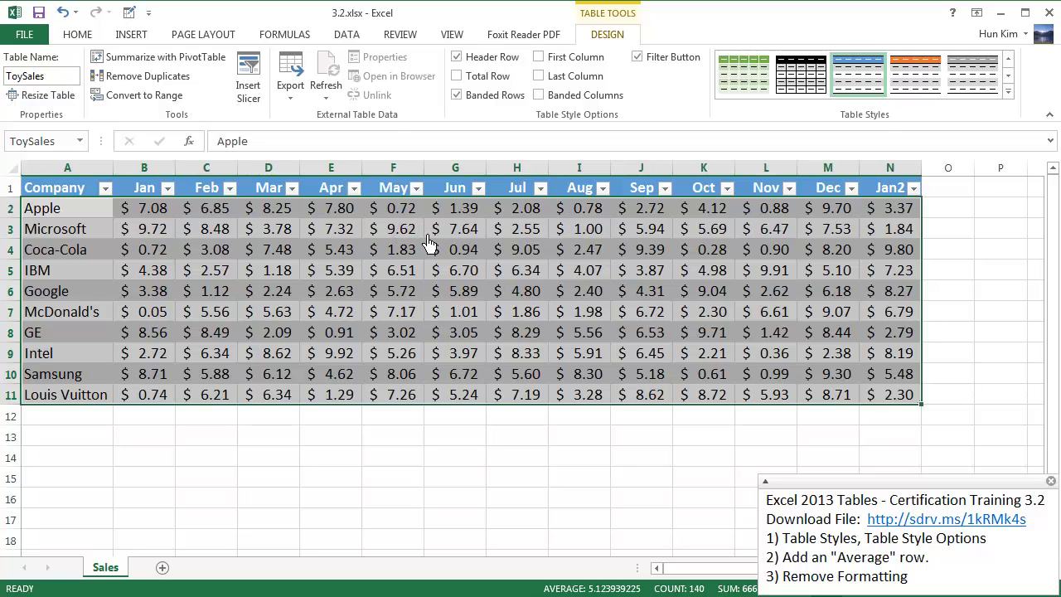
pyautogui.click(470, 101)
# Try the First Column, Last Column and Banded Columns options one at a time, switching each back off
pyautogui.click(540, 57)
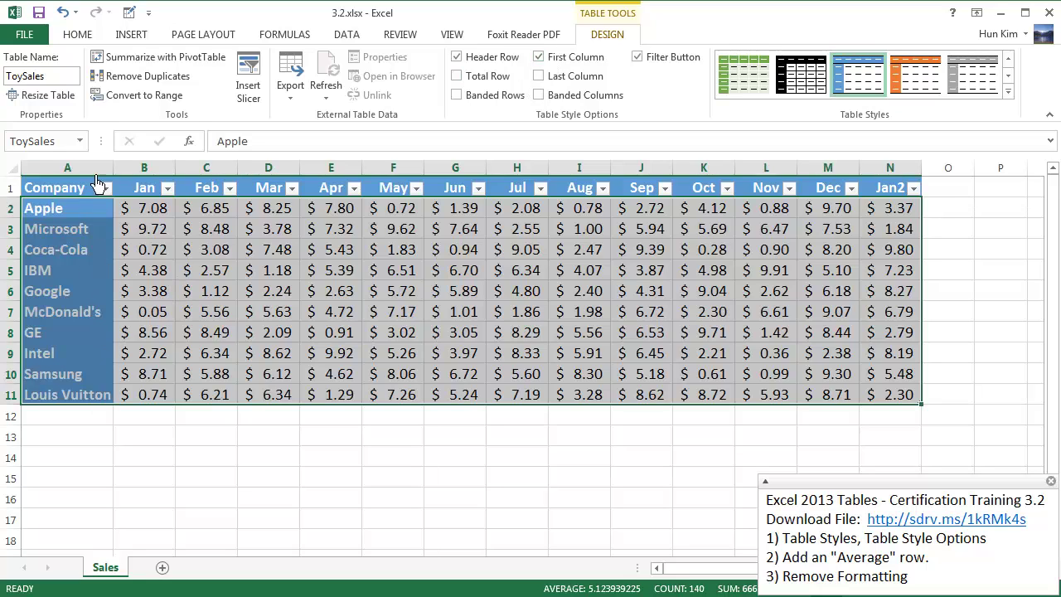
pyautogui.click(539, 57)
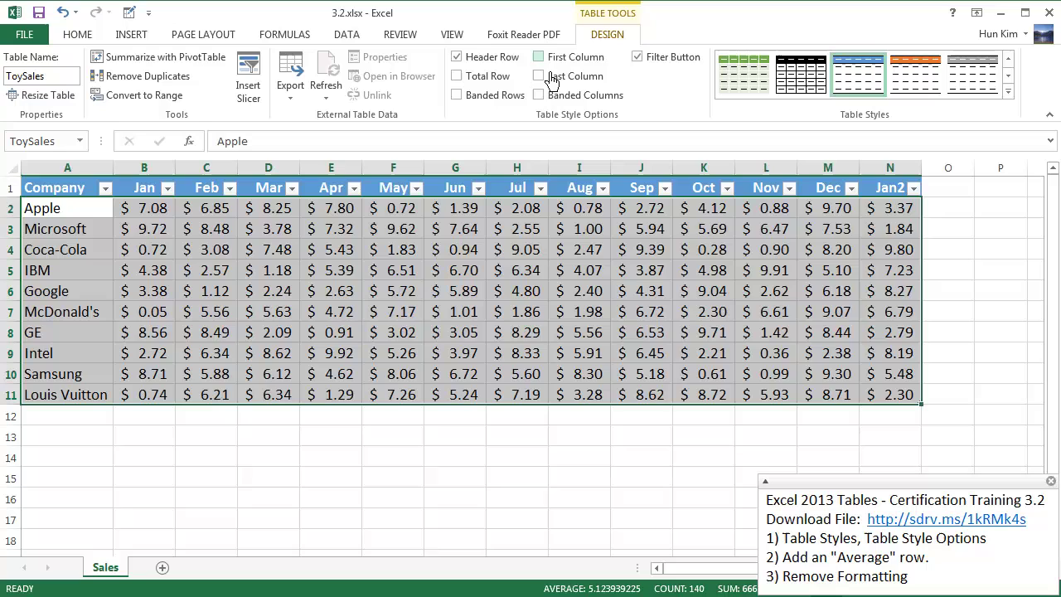
pyautogui.click(540, 76)
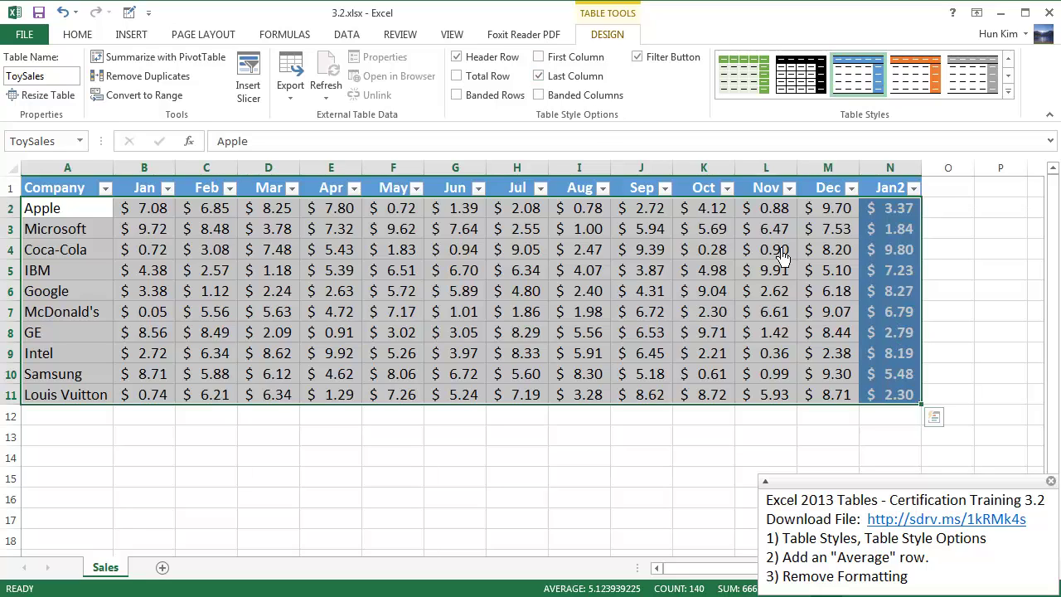
pyautogui.click(553, 83)
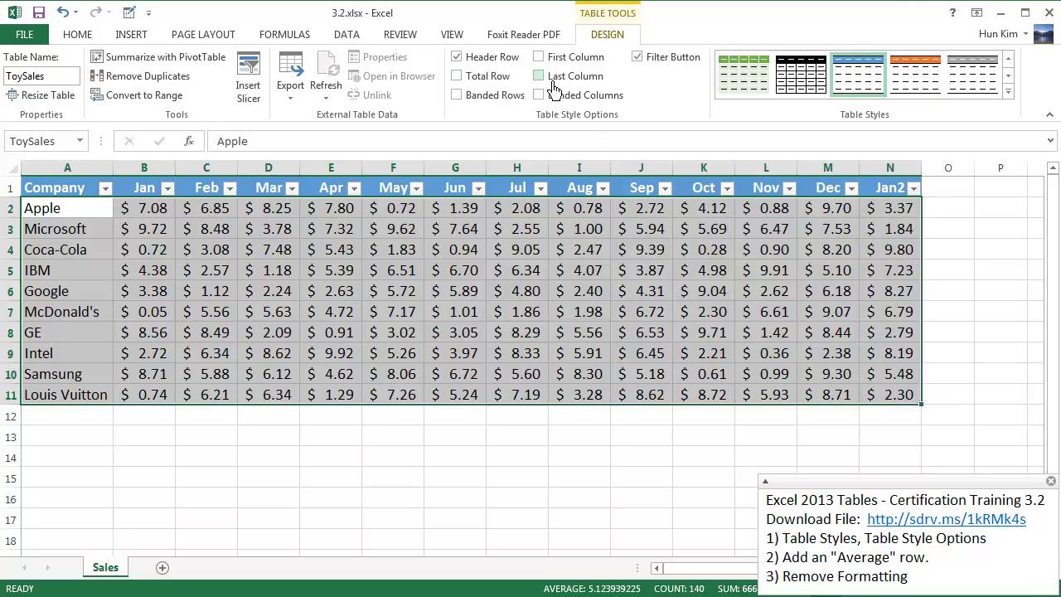
pyautogui.click(547, 97)
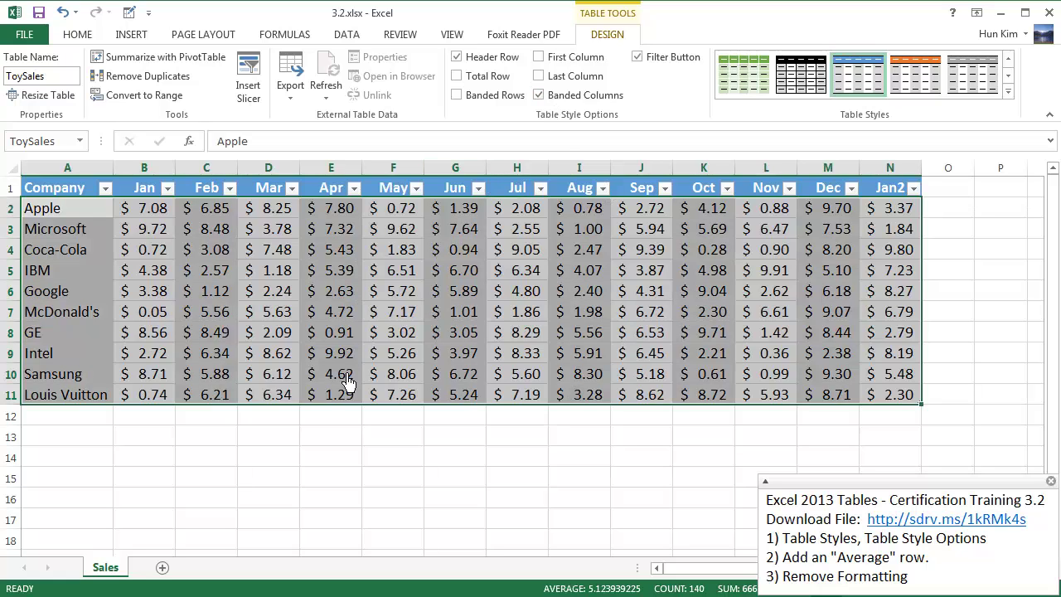
pyautogui.click(549, 98)
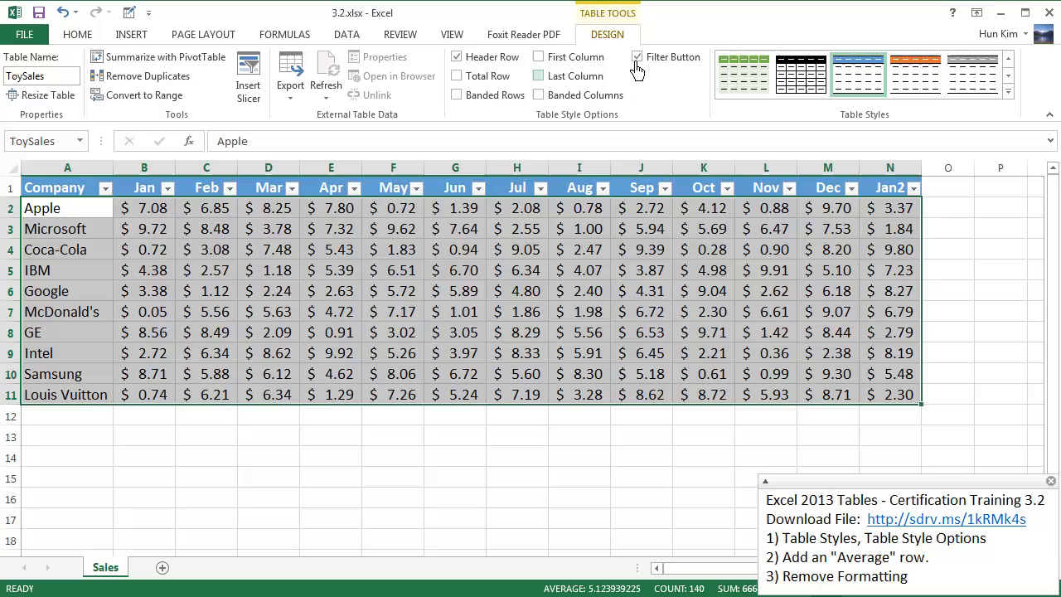
# Switch the table's filter buttons off and on again, and view the Aug column's filter options without applying any
pyautogui.click(651, 72)
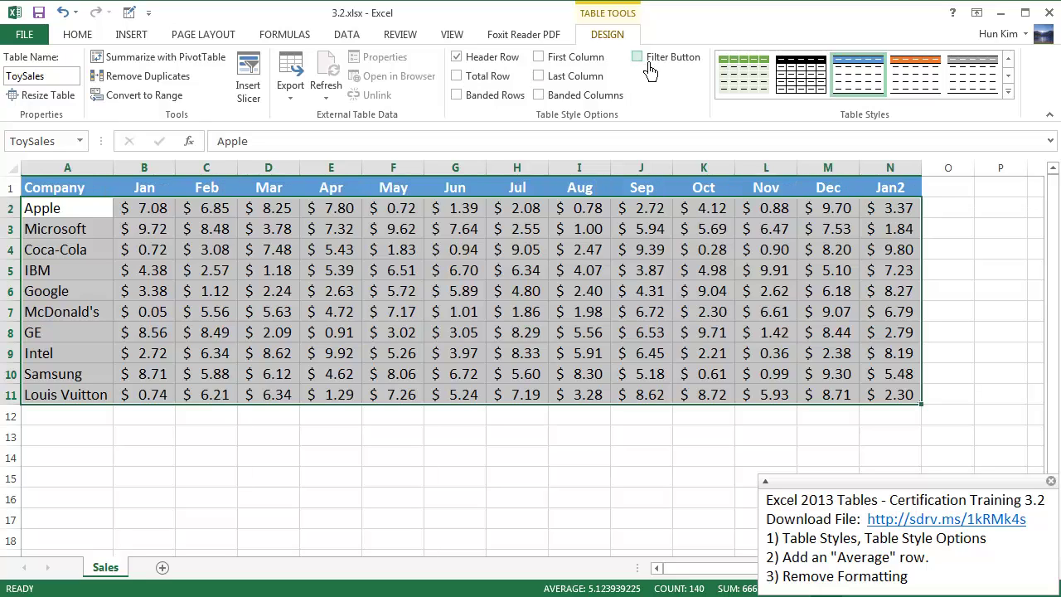
pyautogui.click(651, 70)
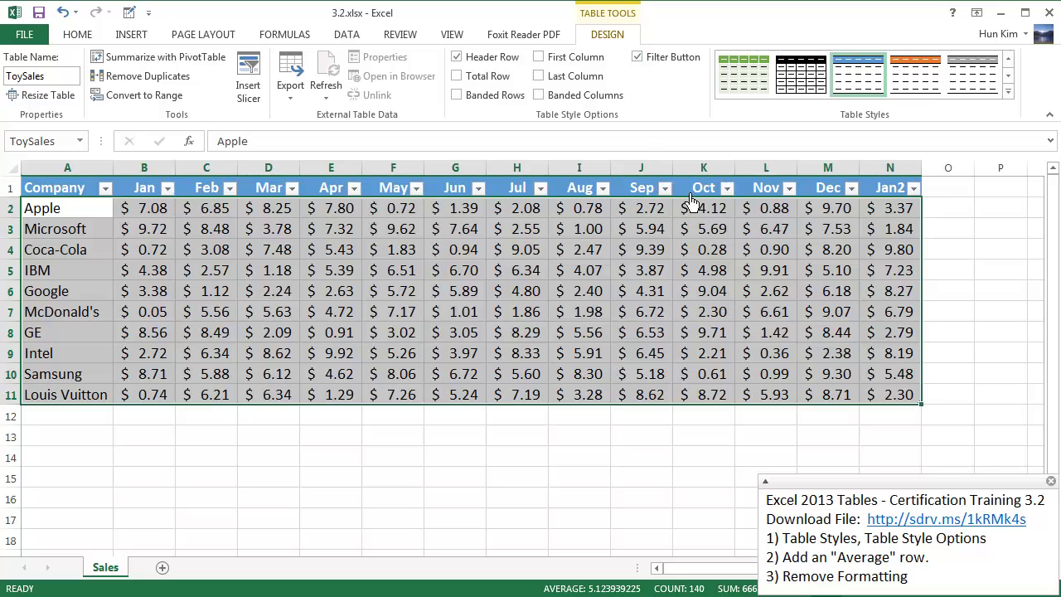
pyautogui.click(651, 65)
pyautogui.click(653, 69)
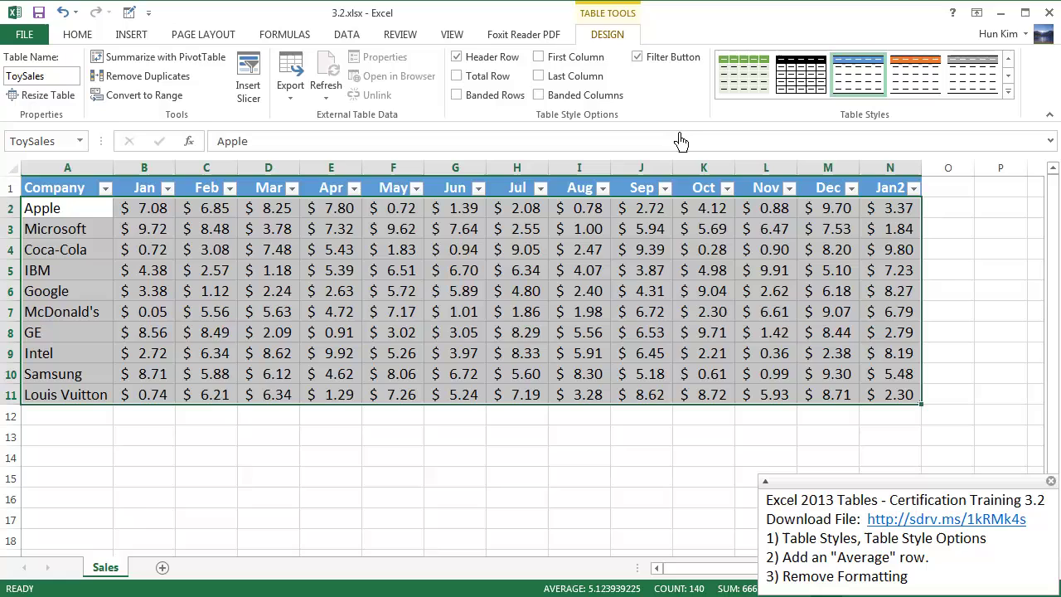
pyautogui.click(613, 204)
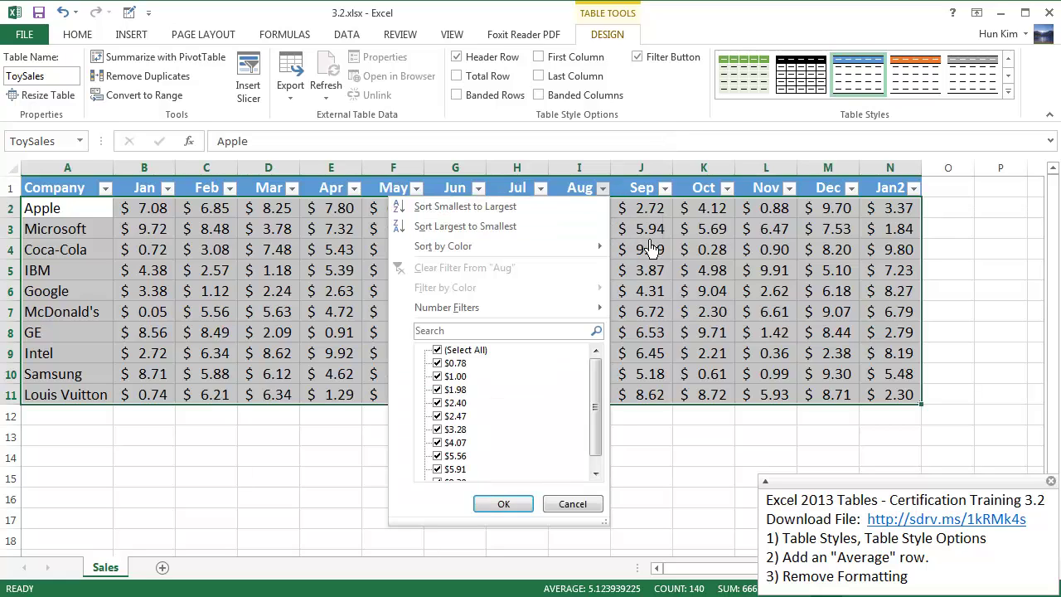
pyautogui.press('Escape')
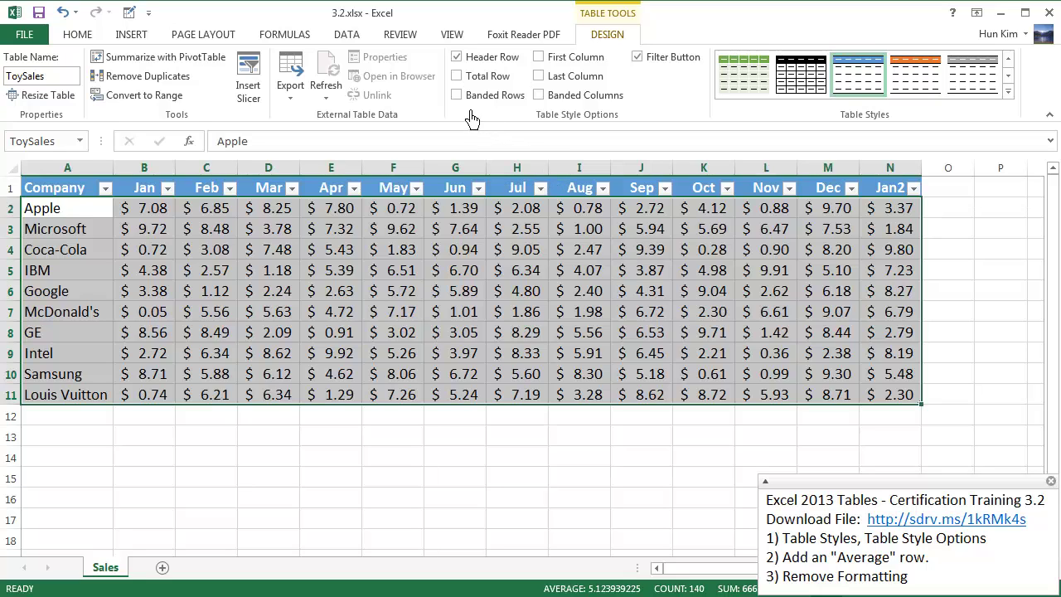
# Add a total row to the table and change its label in A12 to Average
pyautogui.click(466, 77)
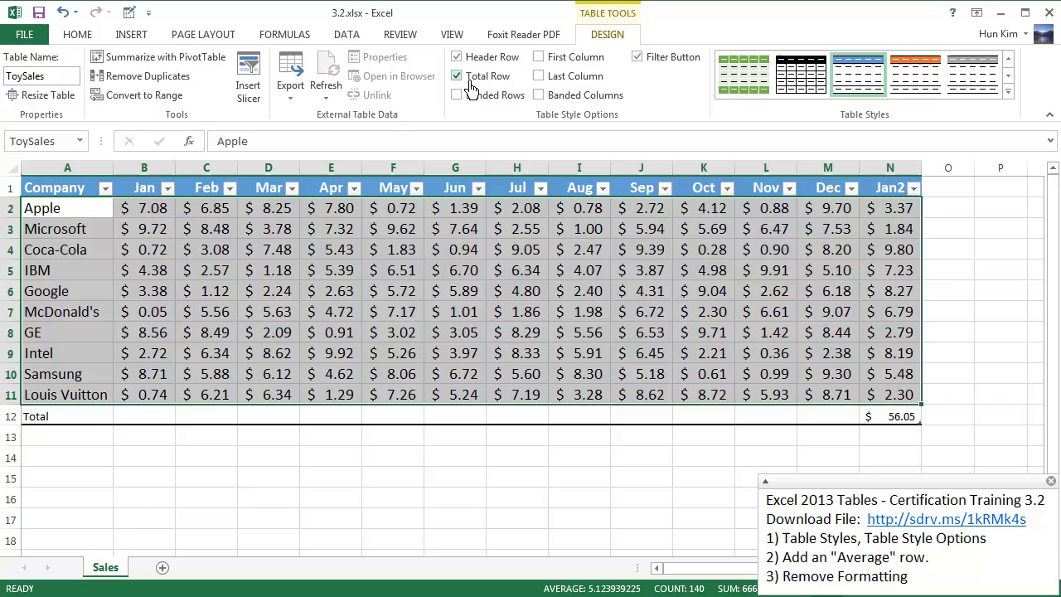
pyautogui.click(76, 423)
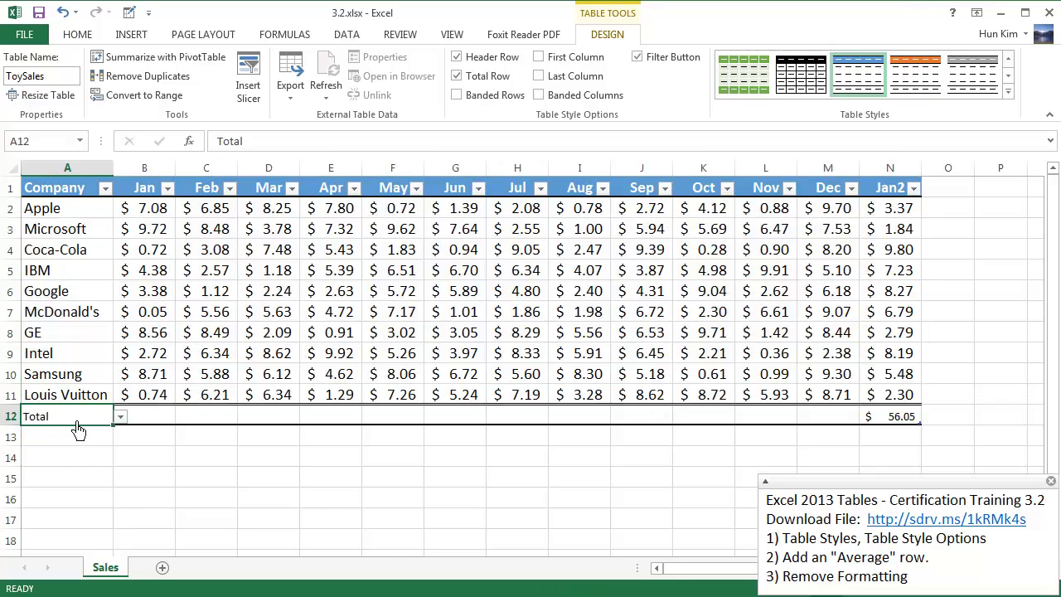
pyautogui.write('Average')
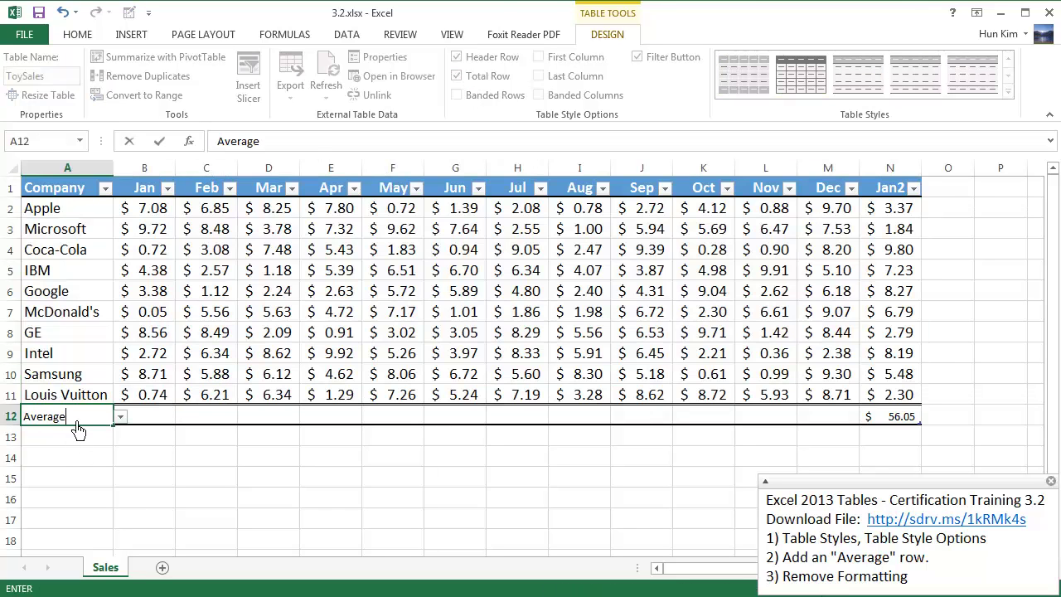
pyautogui.press('Return')
# Set the font size of the whole Average row to 14 to match the company rows
pyautogui.click(76, 422)
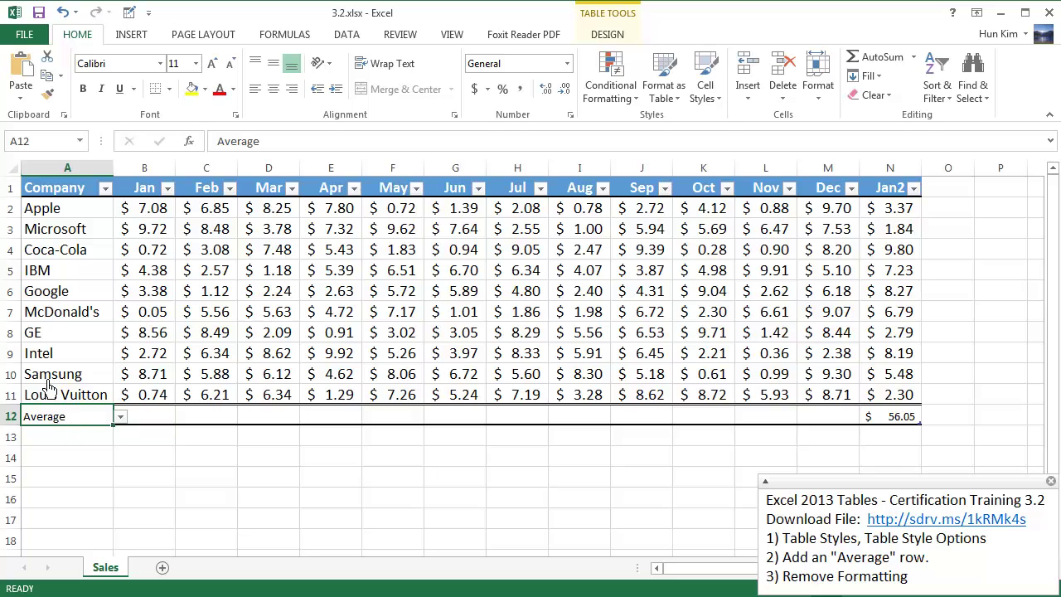
pyautogui.click(74, 251)
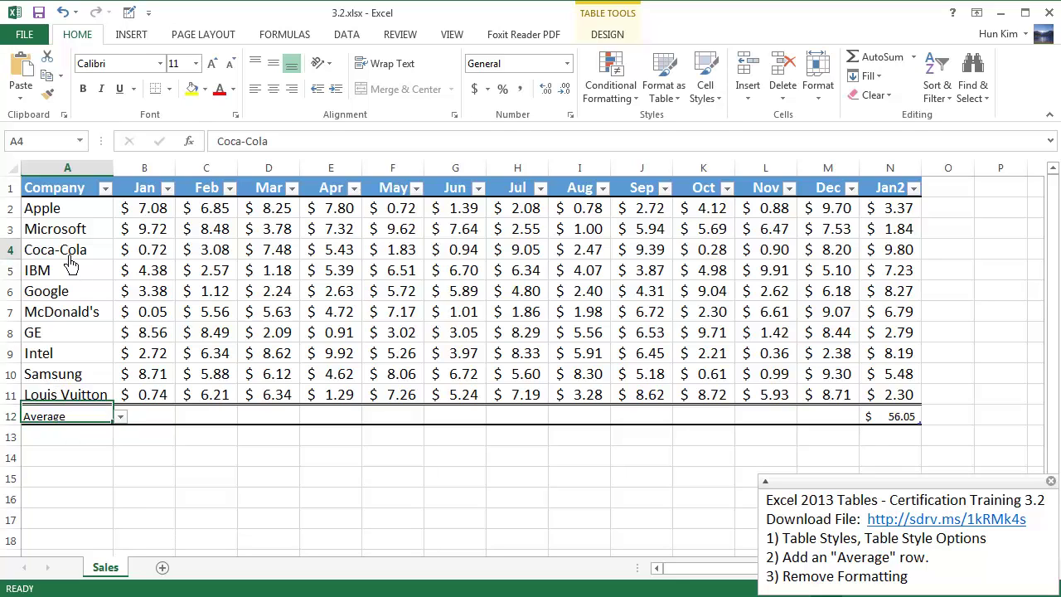
pyautogui.click(25, 419)
pyautogui.click(176, 64)
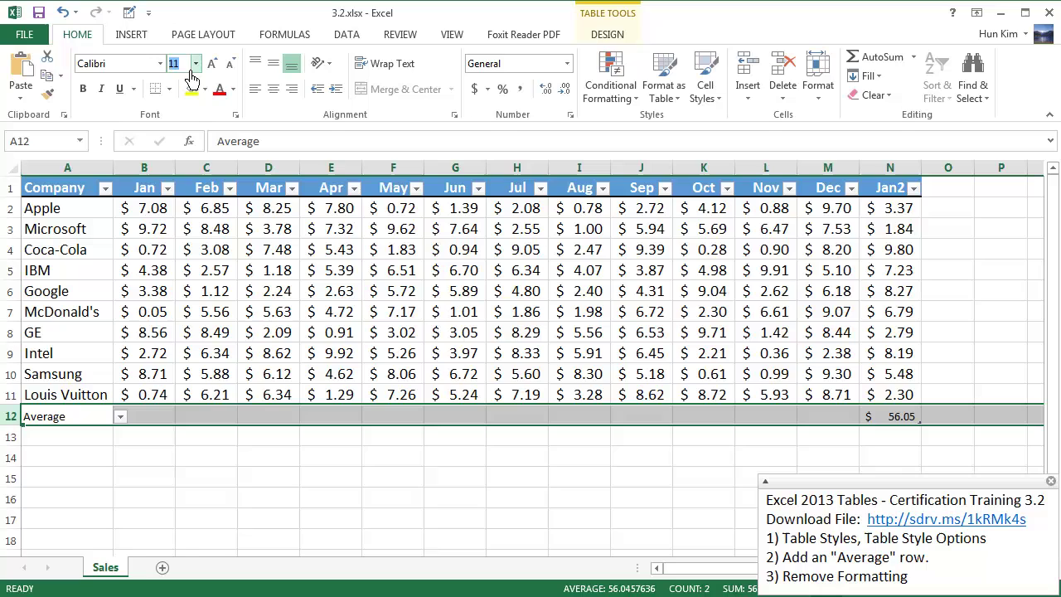
pyautogui.write('14')
pyautogui.press('Return')
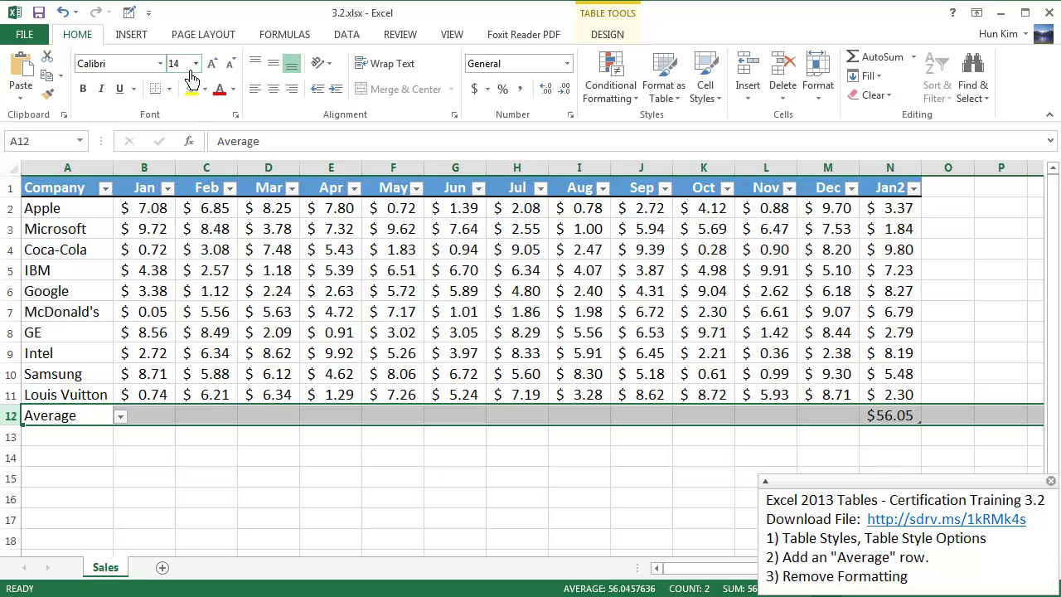
# Try an AVERAGE formula over the Jan column in B12, and clear the cell again
pyautogui.click(173, 423)
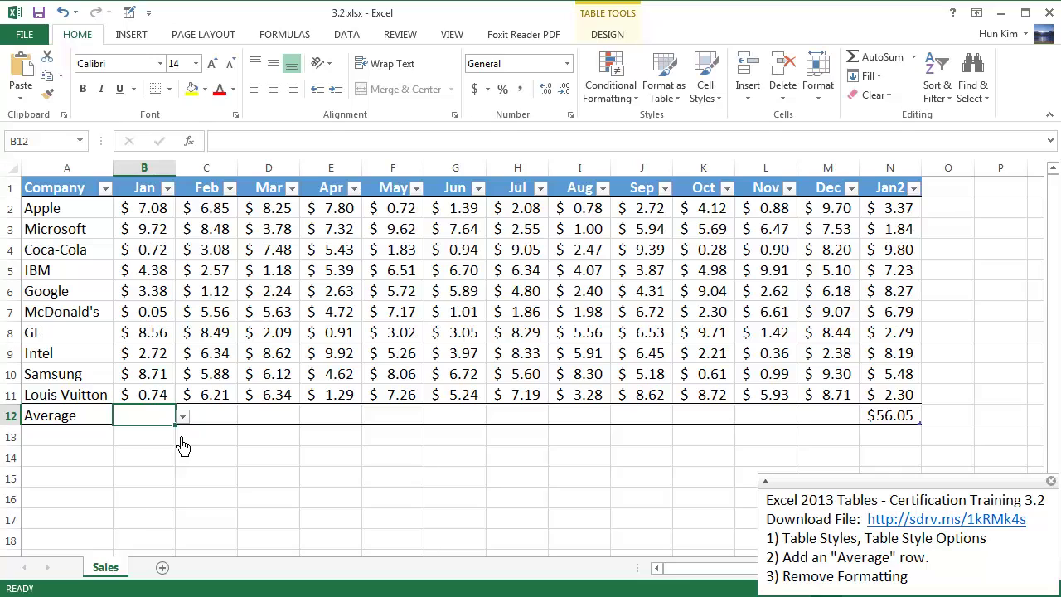
pyautogui.write('=av')
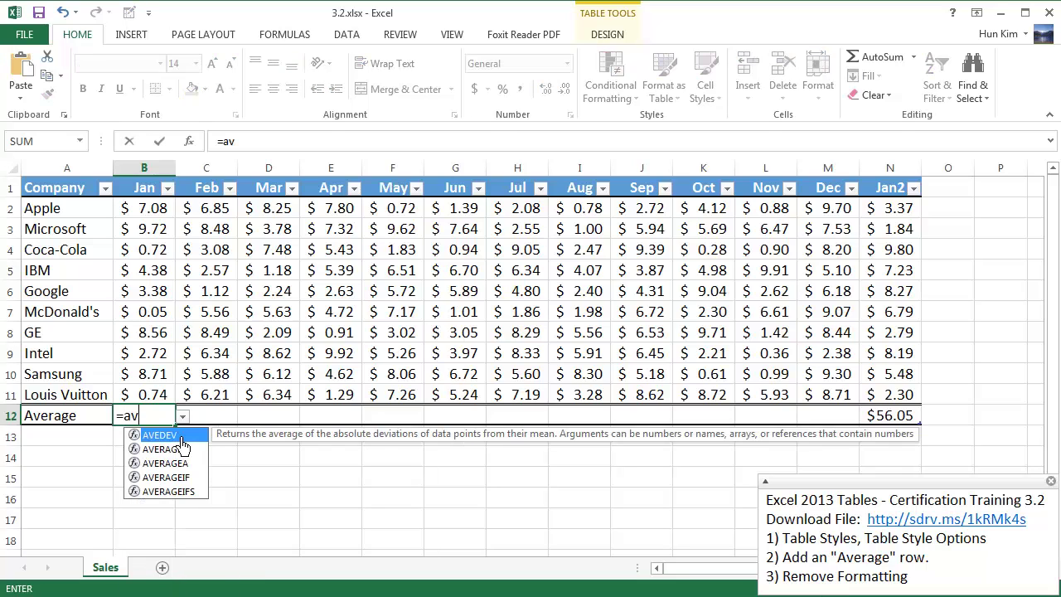
pyautogui.write('erage(')
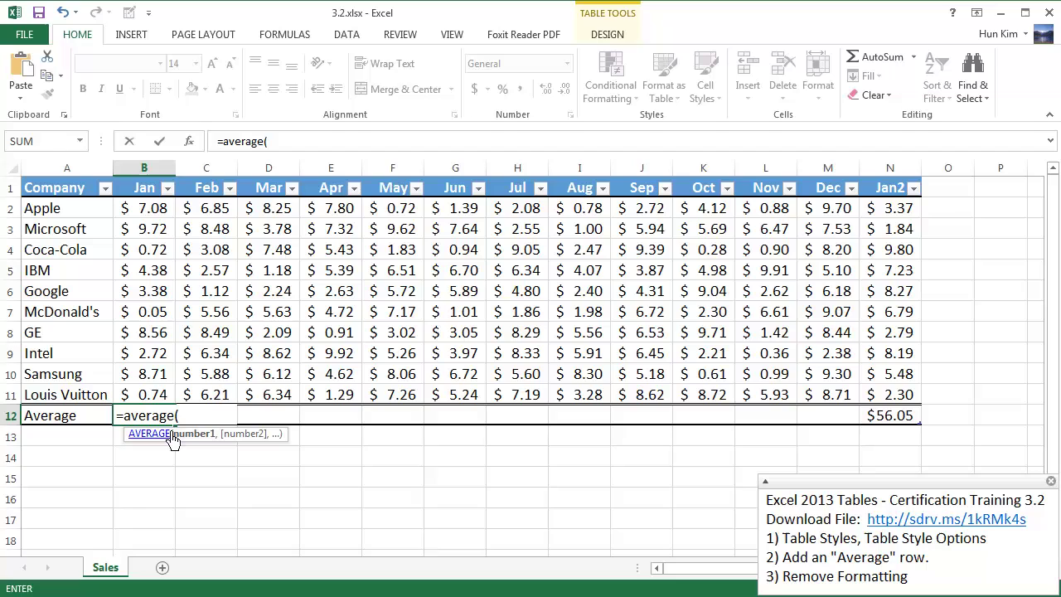
pyautogui.moveTo(162, 398); pyautogui.dragTo(164, 216)
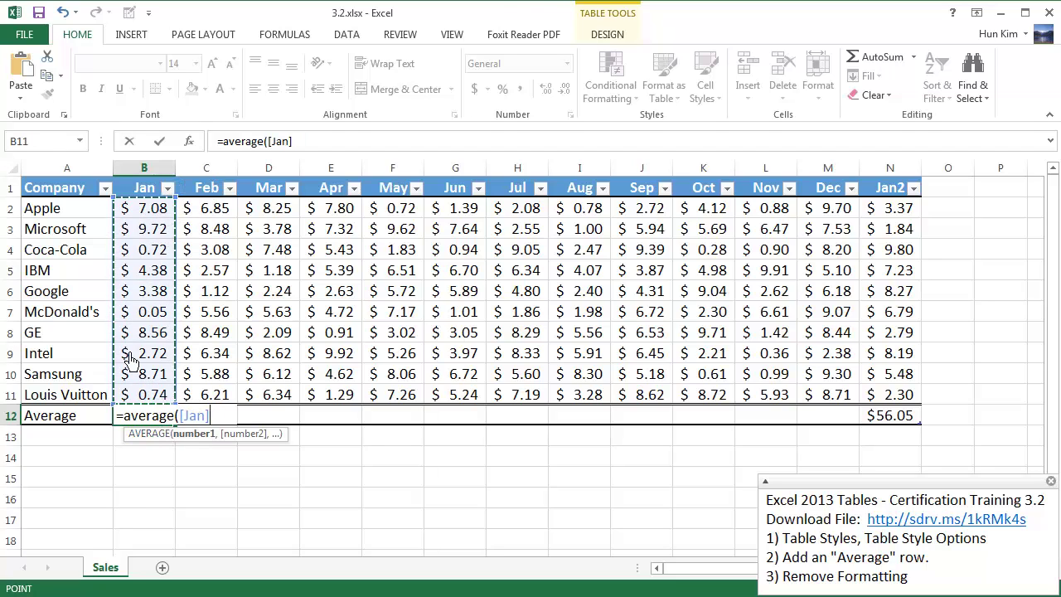
pyautogui.press('Return')
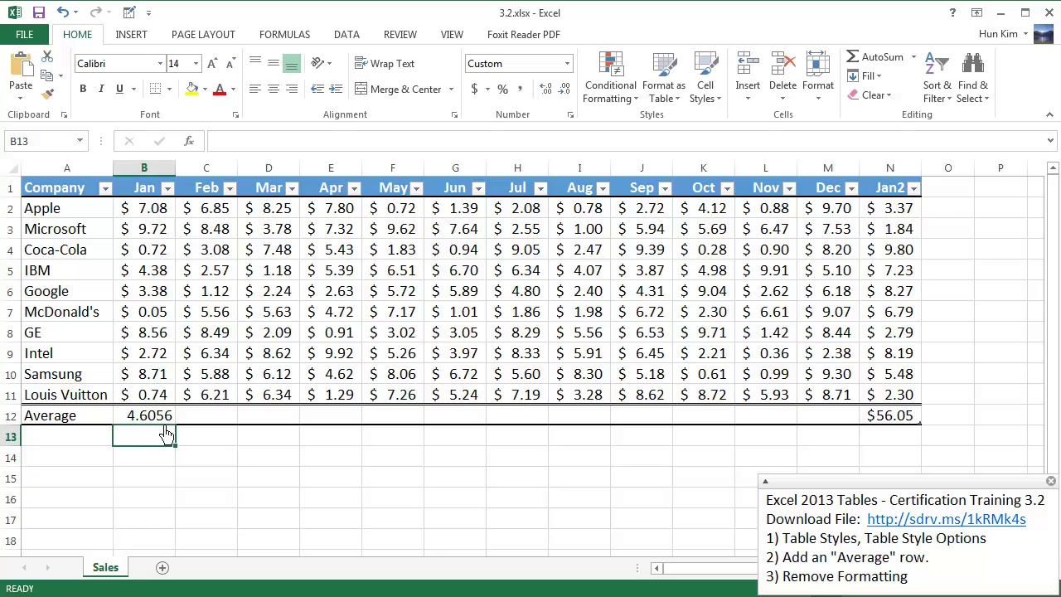
pyautogui.press('Up')
pyautogui.press('Delete')
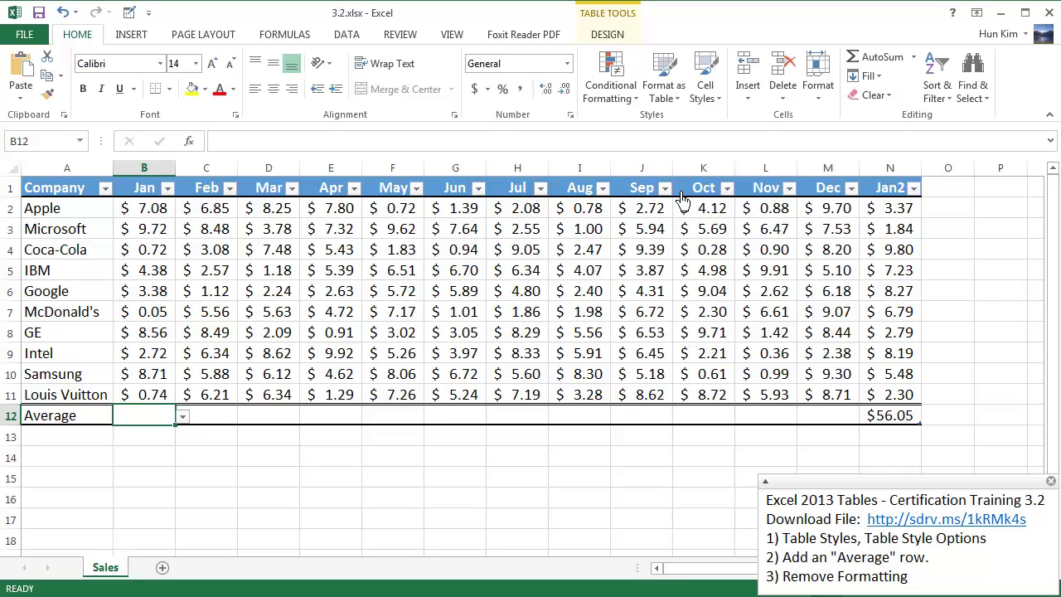
# Insert the Jan column's average in B12 using AutoSum's Average function
pyautogui.click(916, 58)
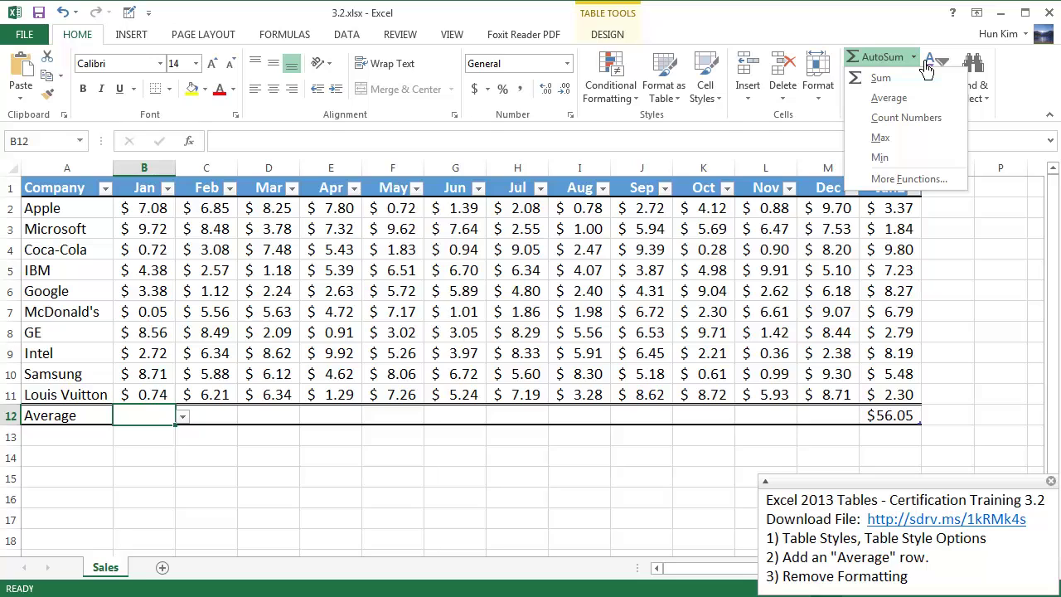
pyautogui.click(910, 98)
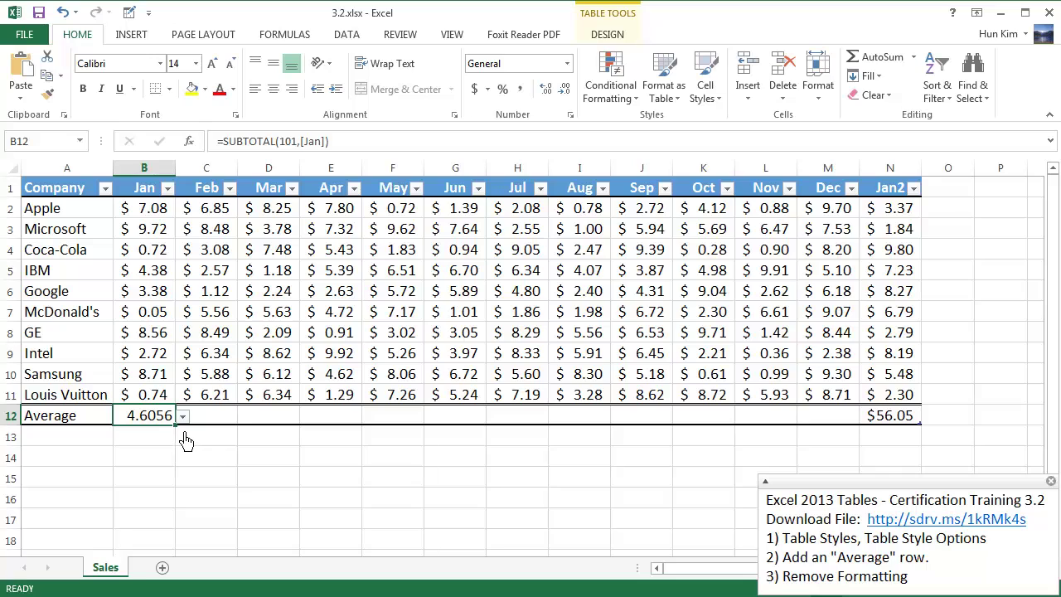
# Copy the Jan average across the Average row through Dec, and delete the extra Jan2 column
pyautogui.moveTo(184, 432); pyautogui.dragTo(858, 423)
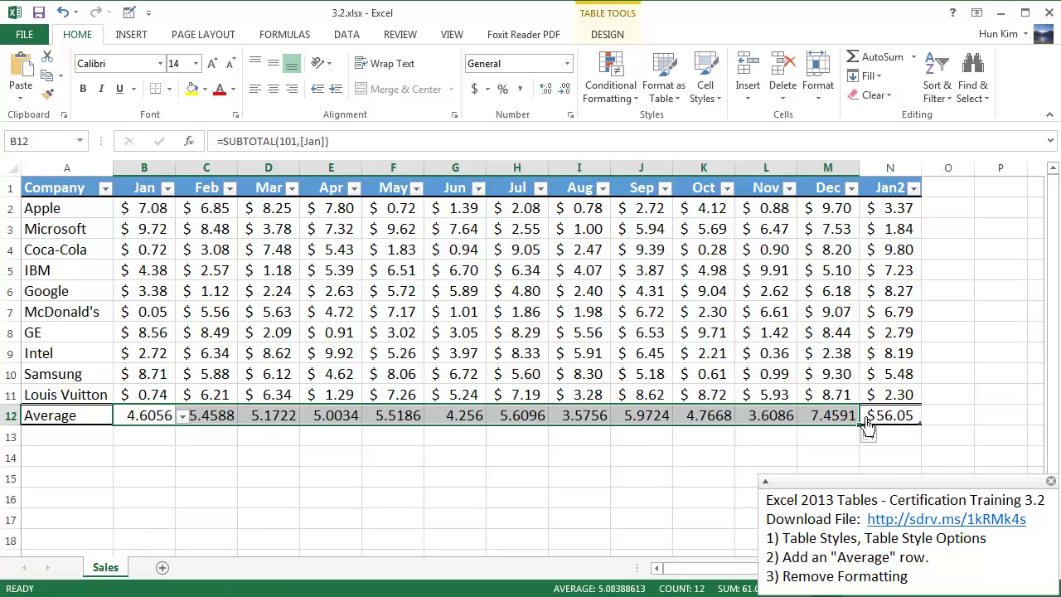
pyautogui.click(910, 423)
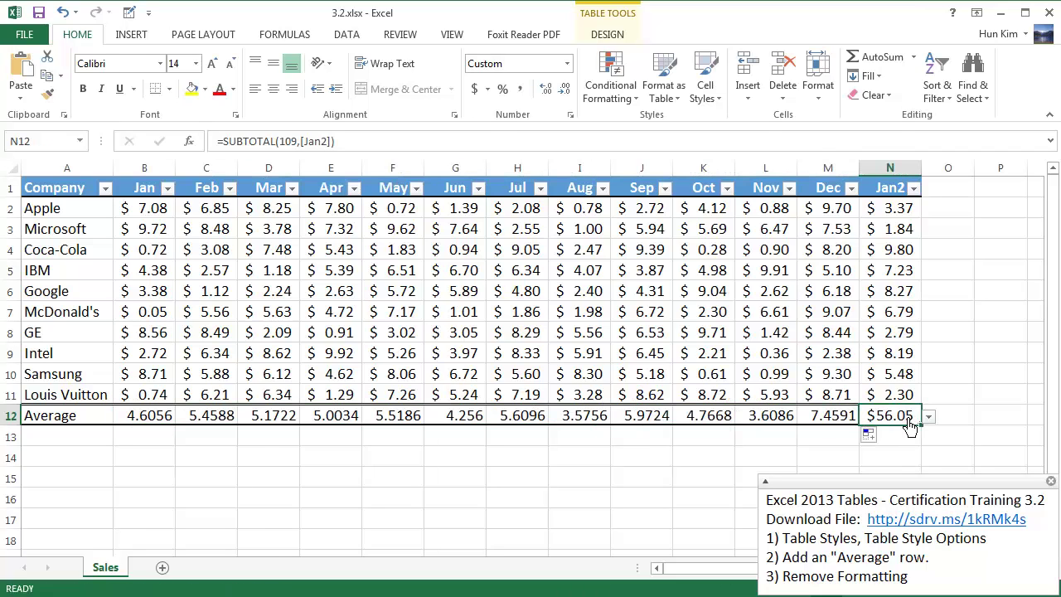
pyautogui.click(897, 186)
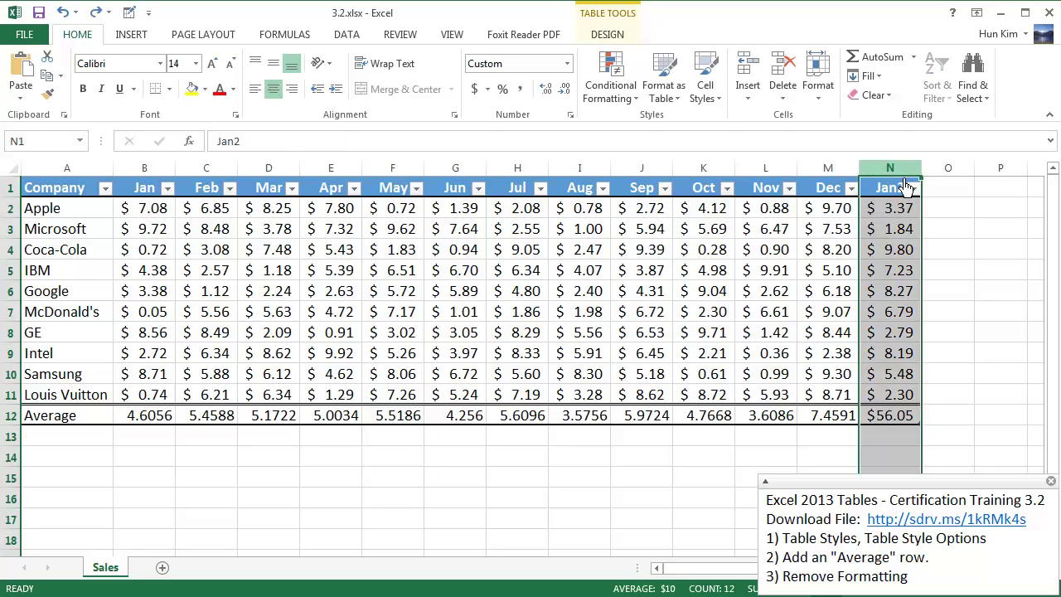
pyautogui.rightClick(891, 181)
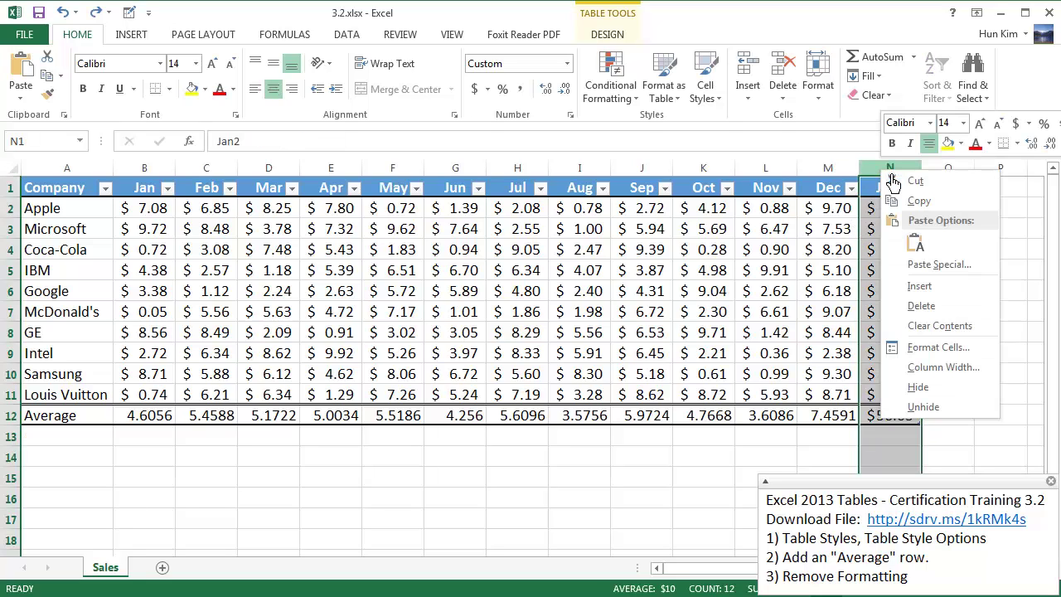
pyautogui.click(921, 305)
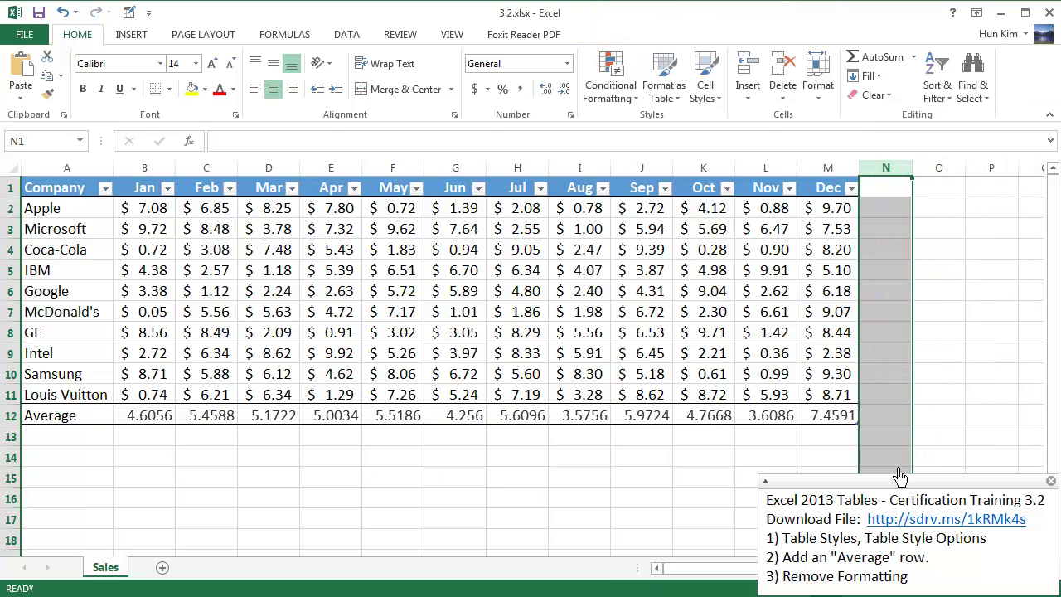
# Apply the dollar Accounting number format to the monthly averages in B12:M12
pyautogui.click(825, 421)
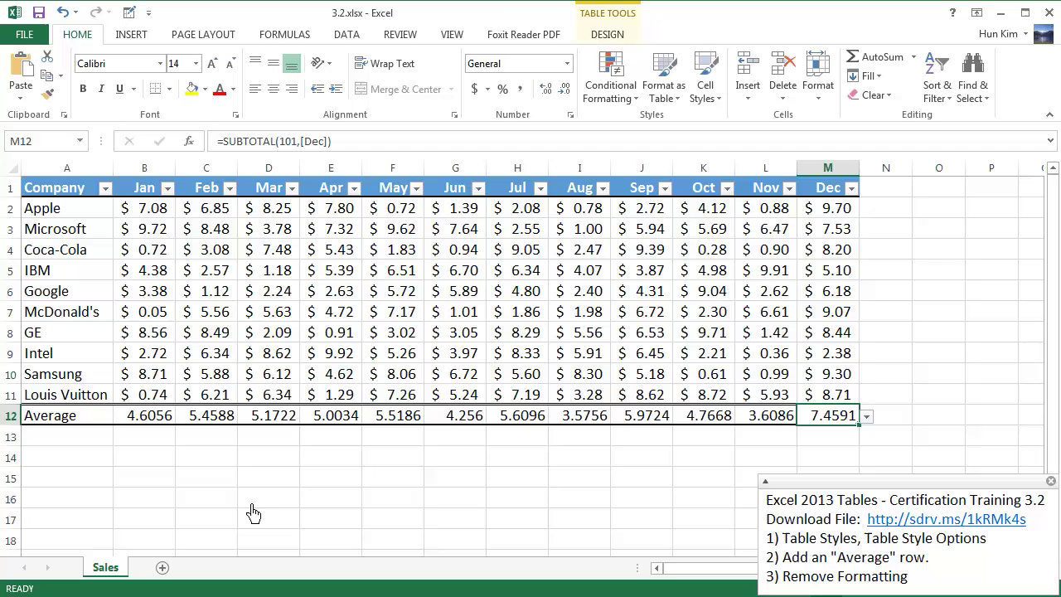
pyautogui.click(174, 500)
pyautogui.moveTo(159, 424); pyautogui.dragTo(837, 427)
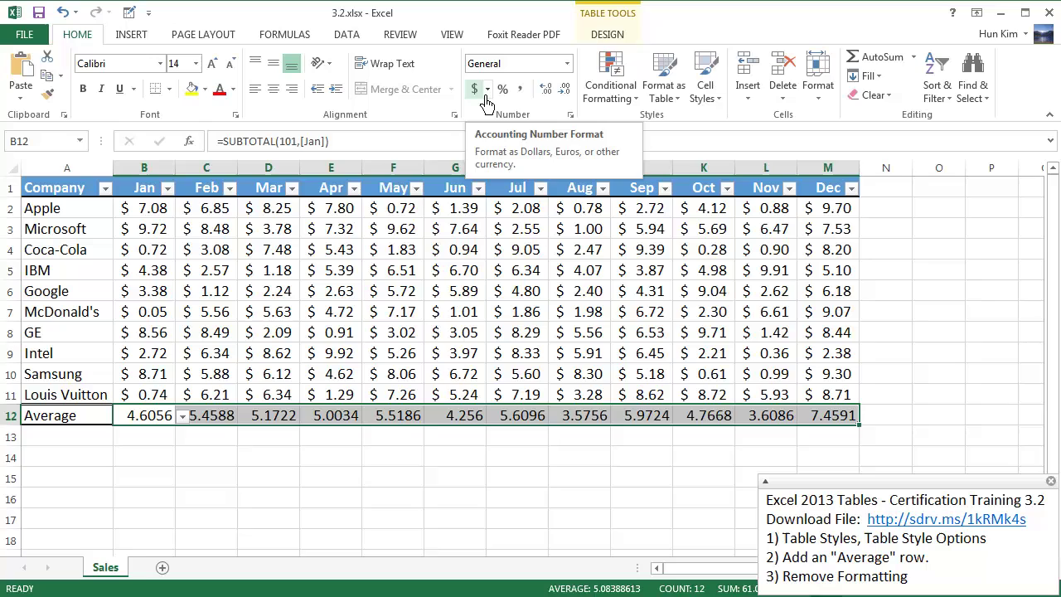
pyautogui.click(487, 99)
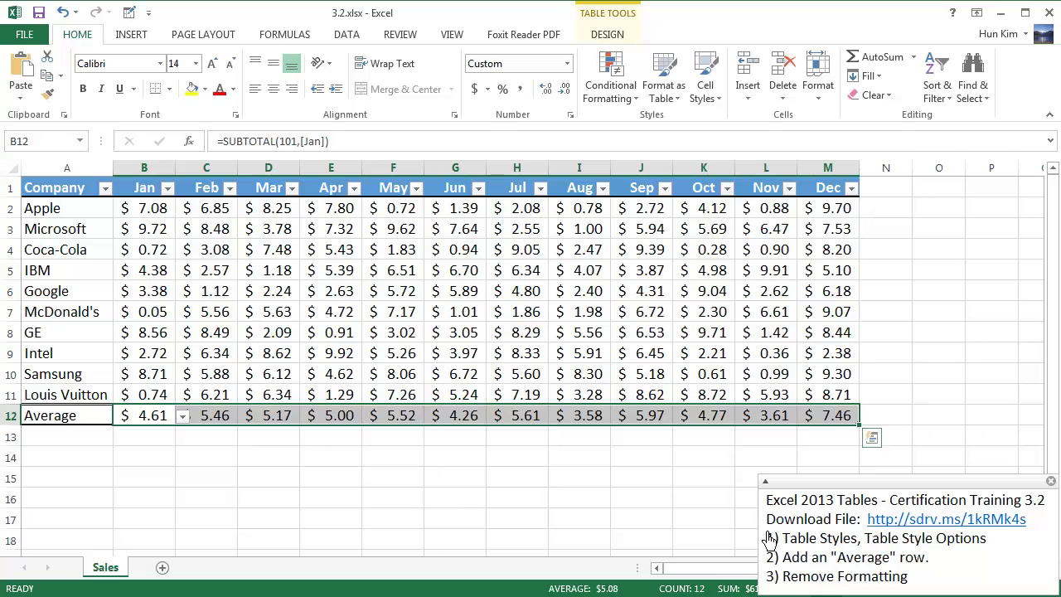
pyautogui.click(420, 502)
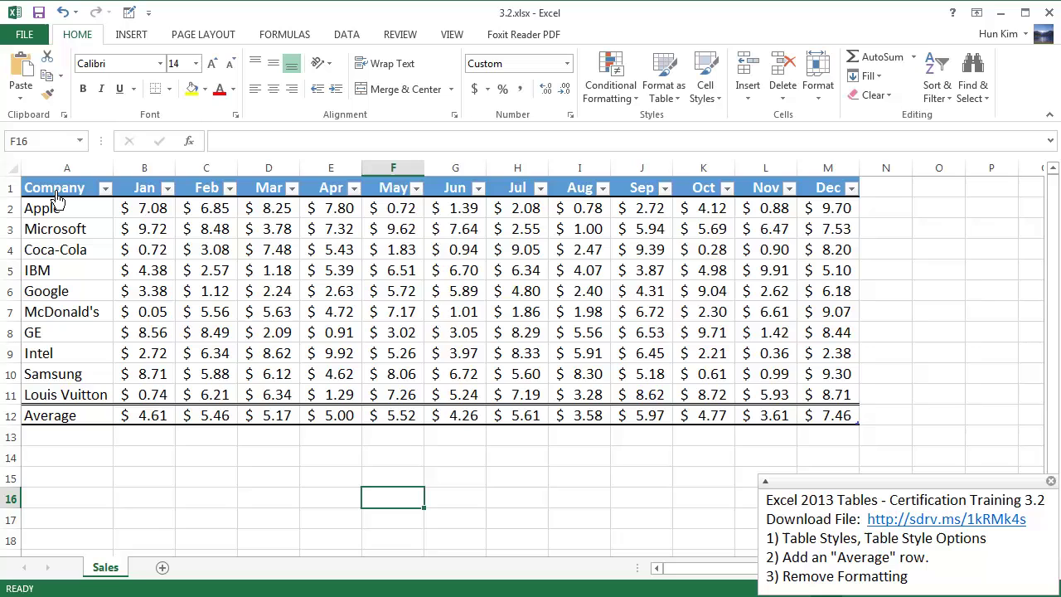
# Select the whole table, A1:M12, and look through the gallery of table styles without applying one
pyautogui.moveTo(56, 197); pyautogui.dragTo(829, 420)
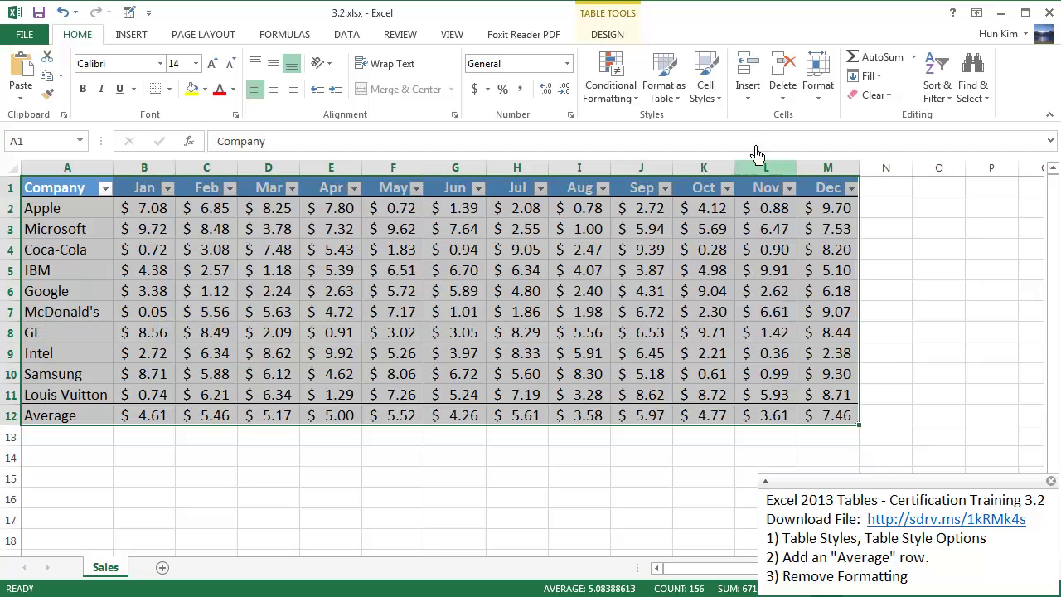
pyautogui.click(614, 40)
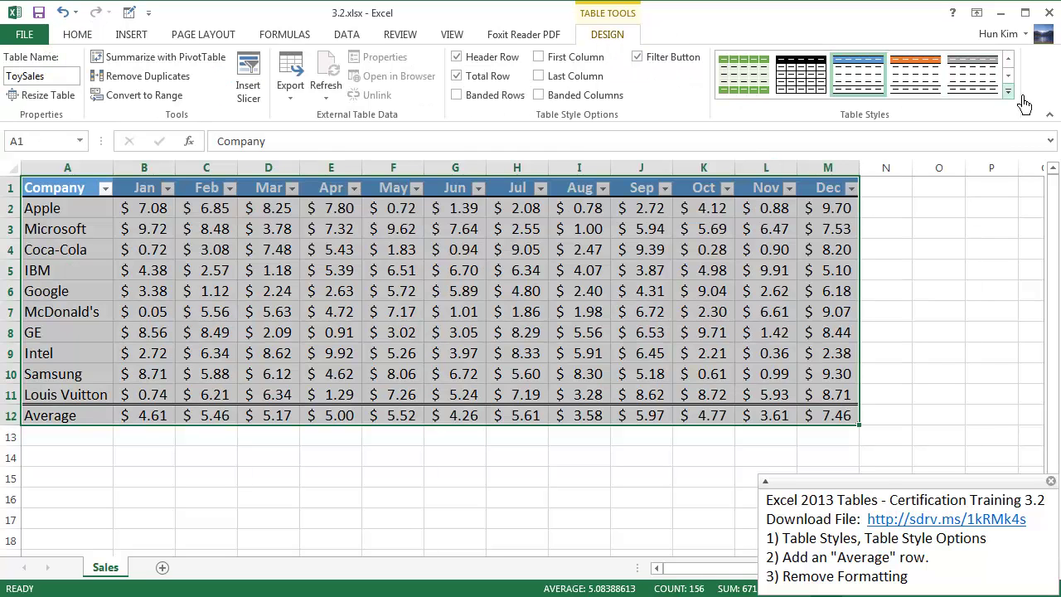
pyautogui.click(1008, 91)
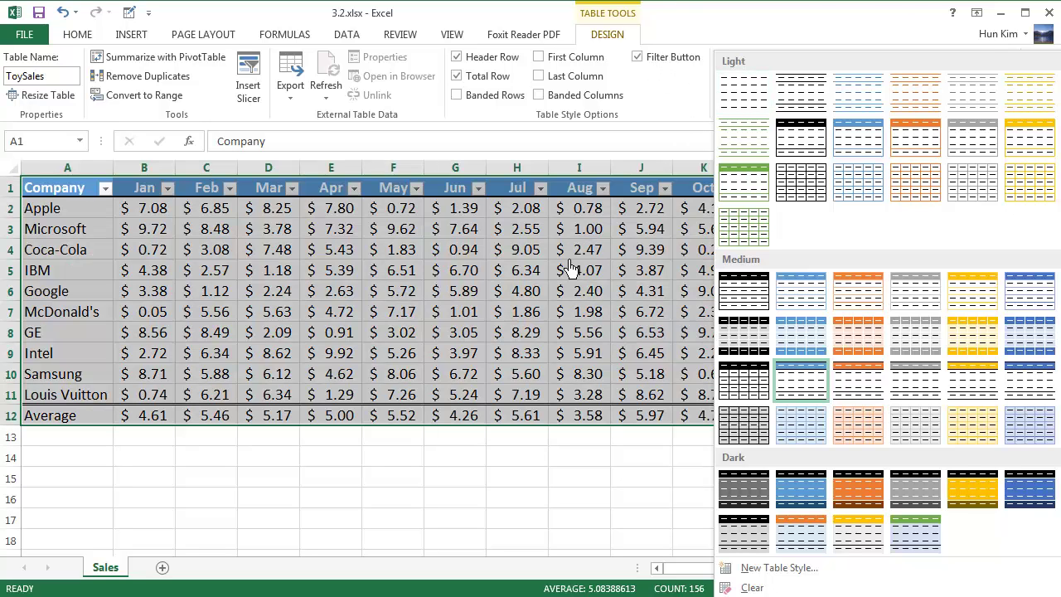
pyautogui.click(538, 291)
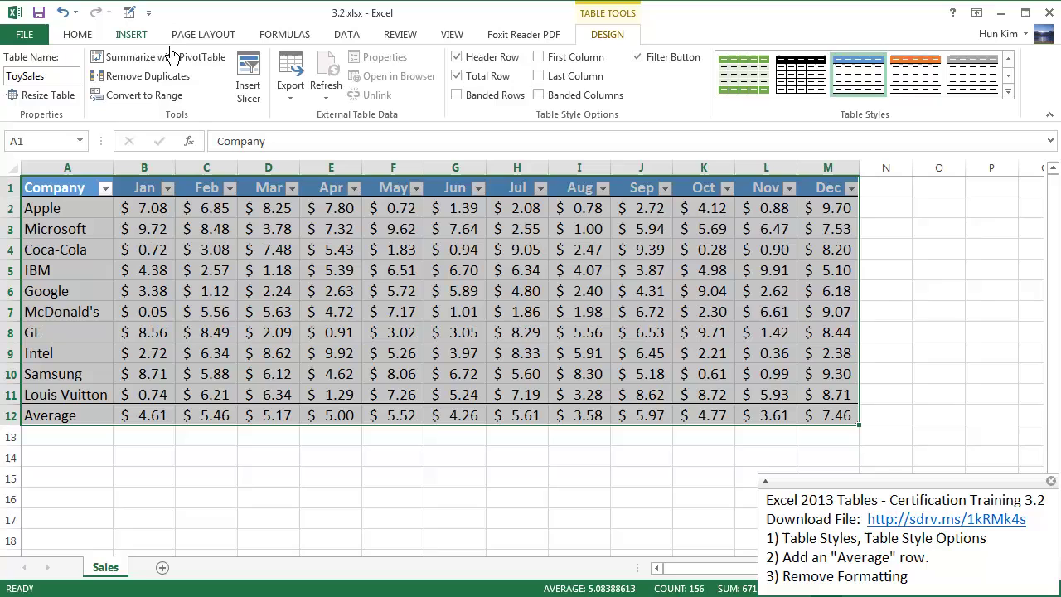
# Try clearing the formats of the entire selected table, undo the clearing, and deselect the table
pyautogui.click(83, 38)
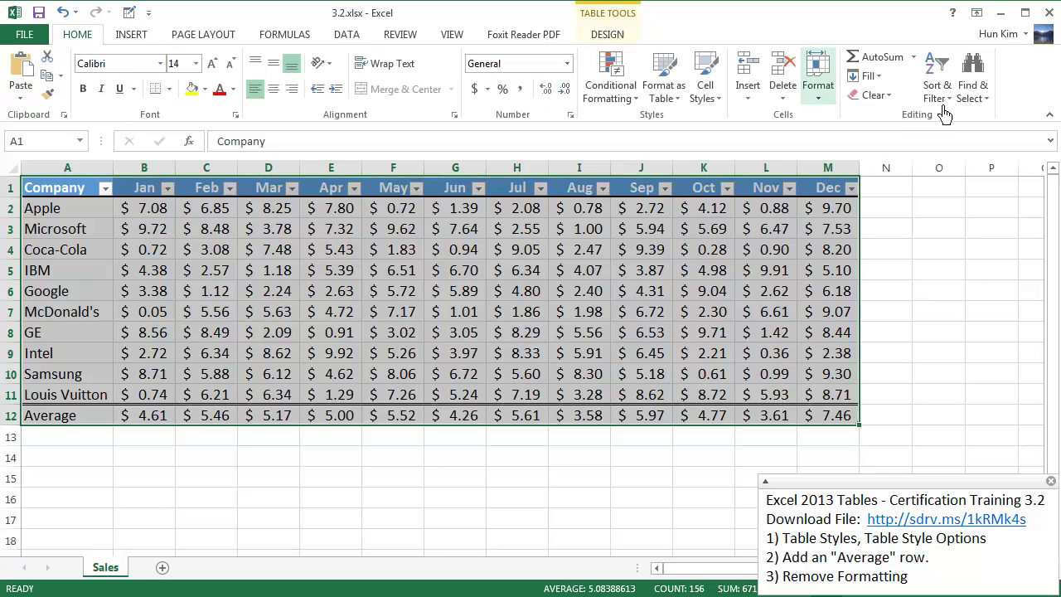
pyautogui.click(887, 96)
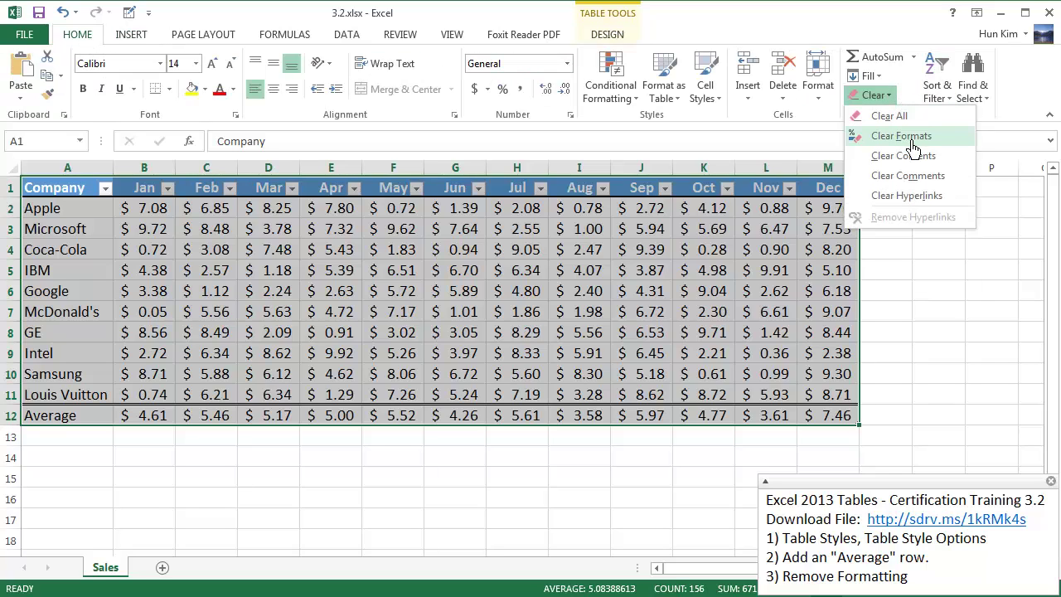
pyautogui.click(911, 138)
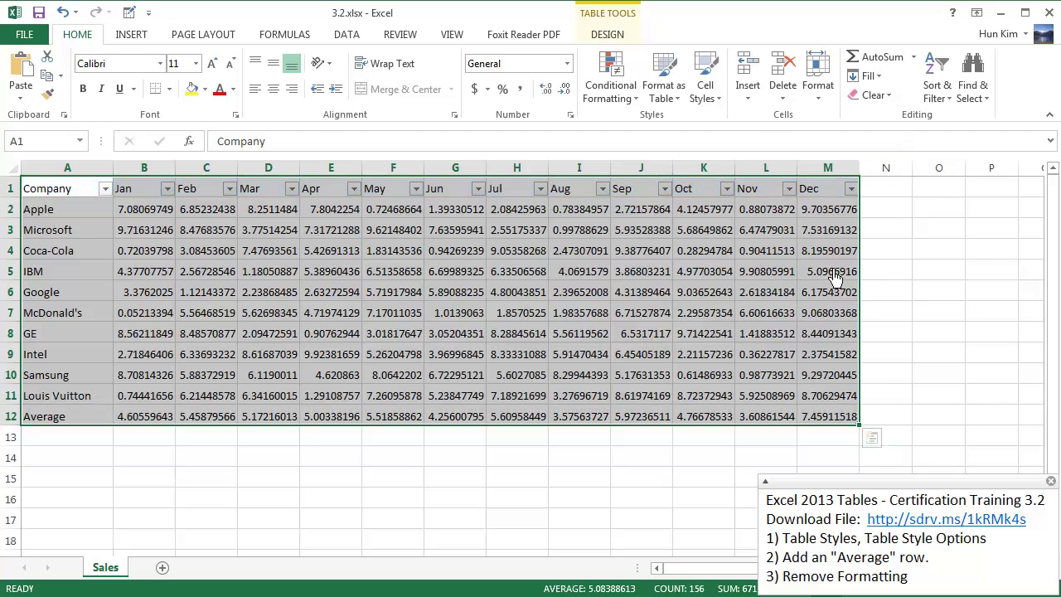
pyautogui.hotkey('ctrl', 'z')
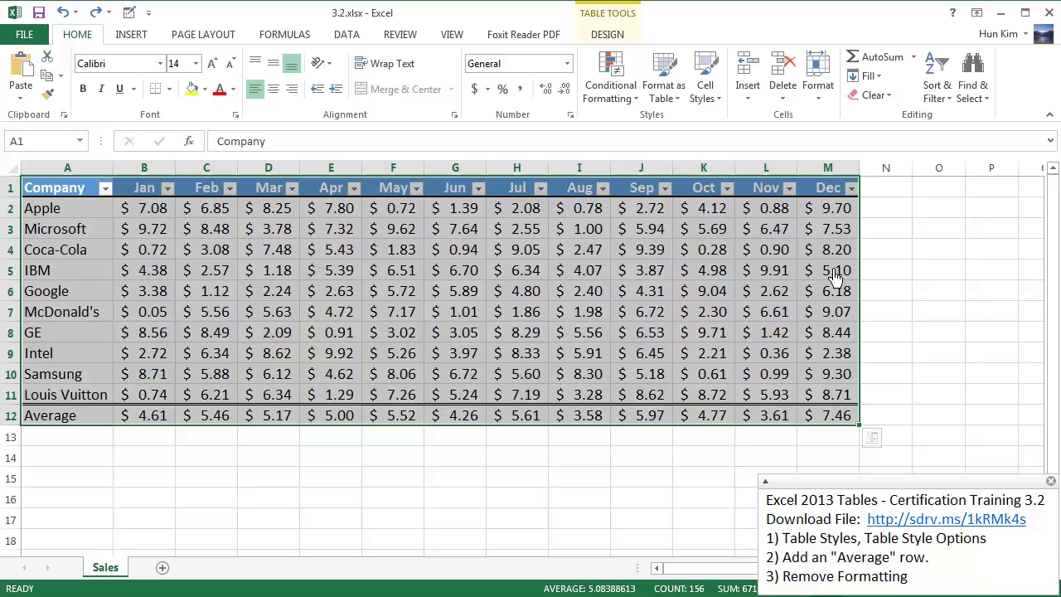
pyautogui.click(885, 394)
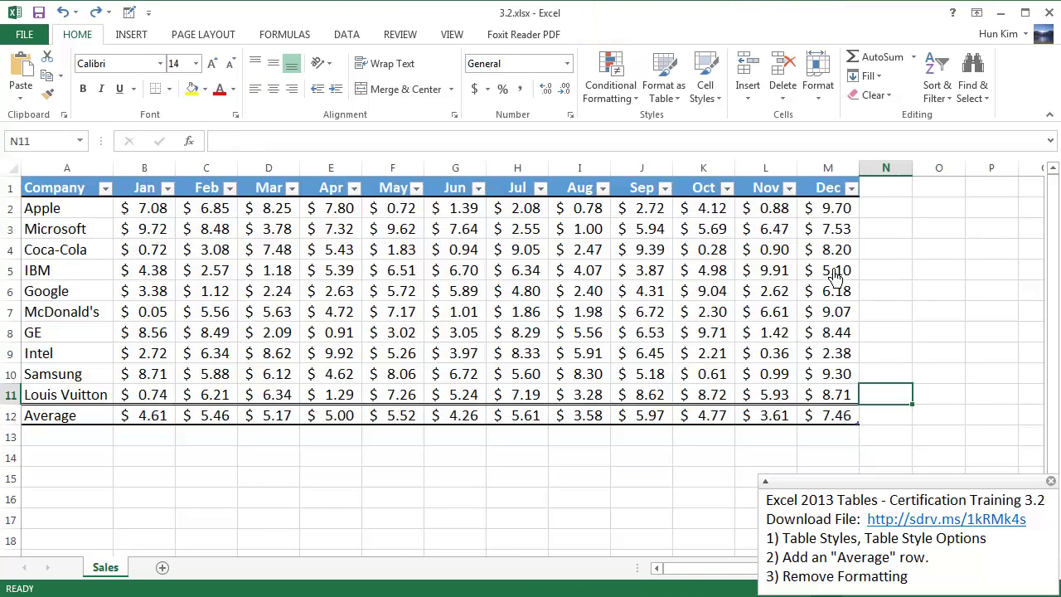